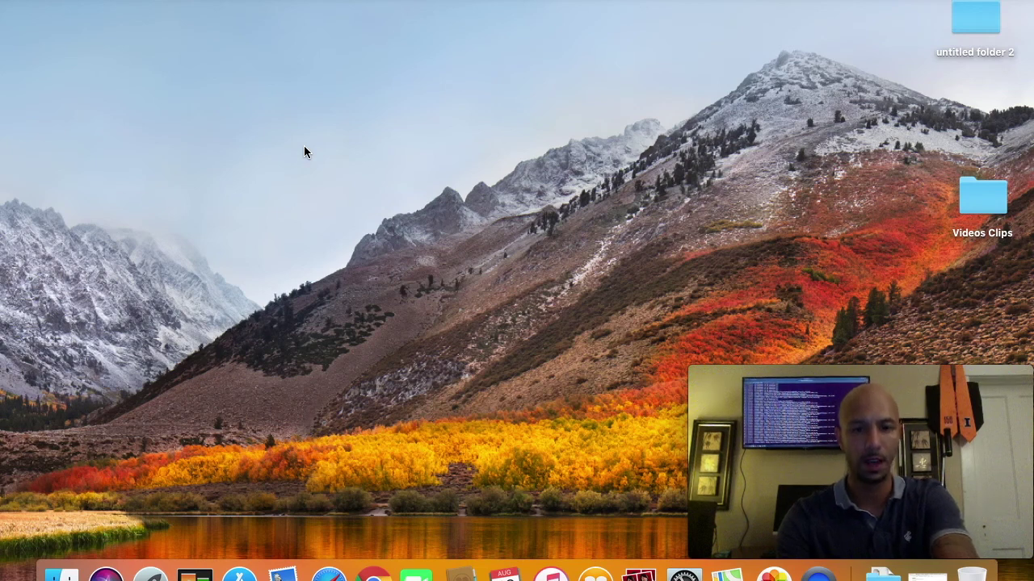
Step: Download the 54.6 MB MacOS .dmg of Galleon for the Tezos betanet from the wiki
mouse_move(888, 527)
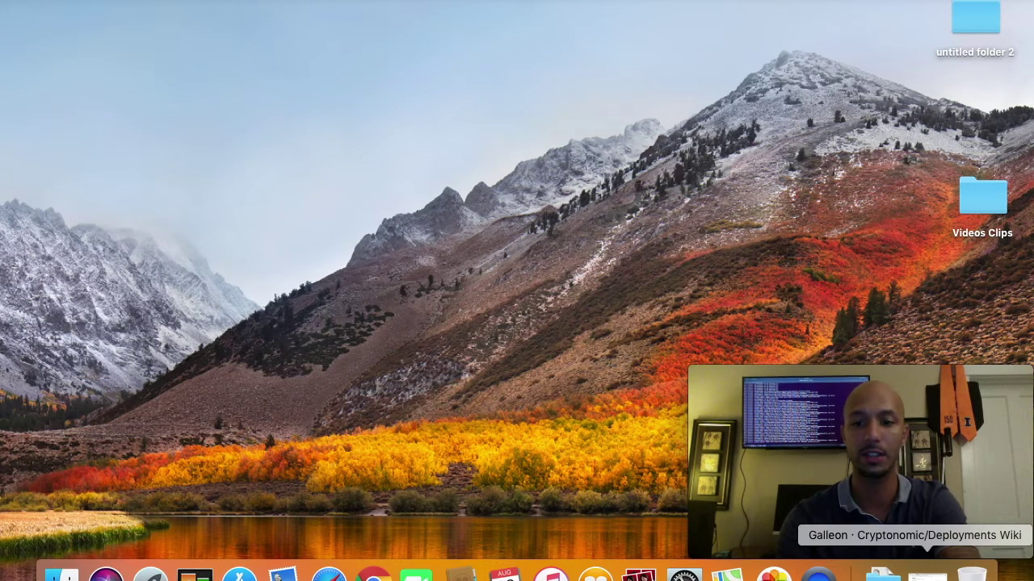
click(926, 575)
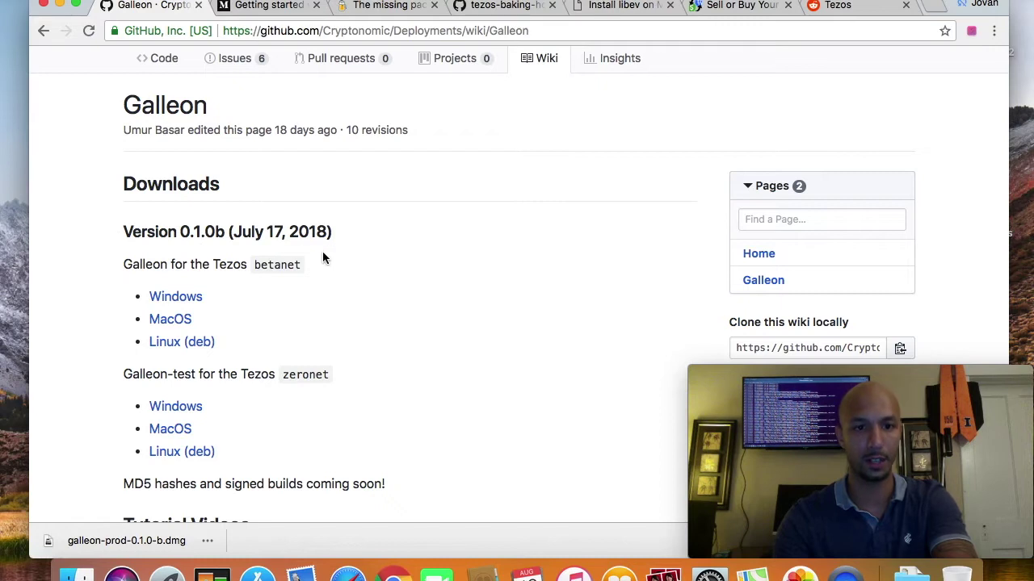
scroll(322, 257, down, 1)
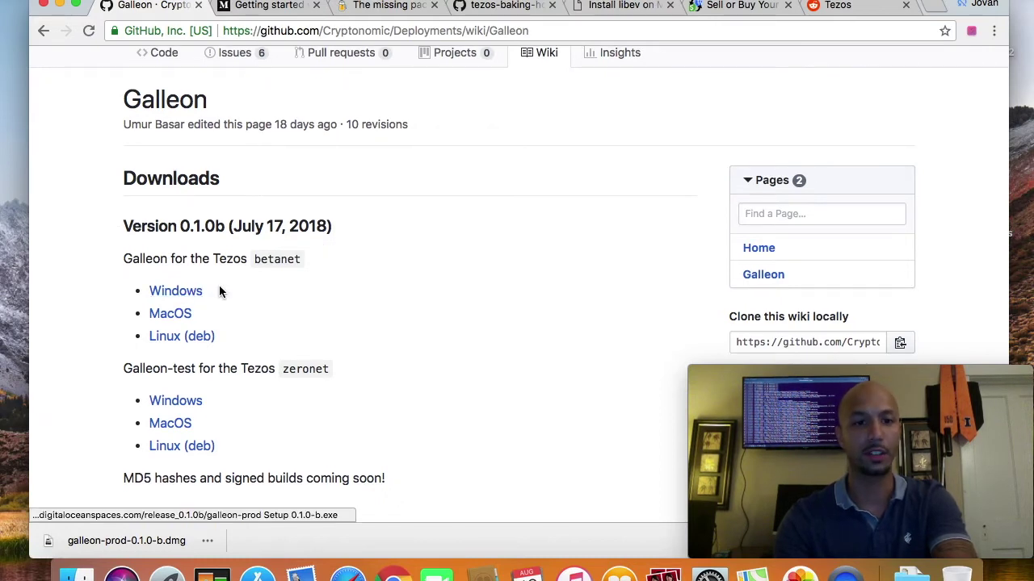
scroll(240, 306, down, 1)
scroll(240, 306, up, 2)
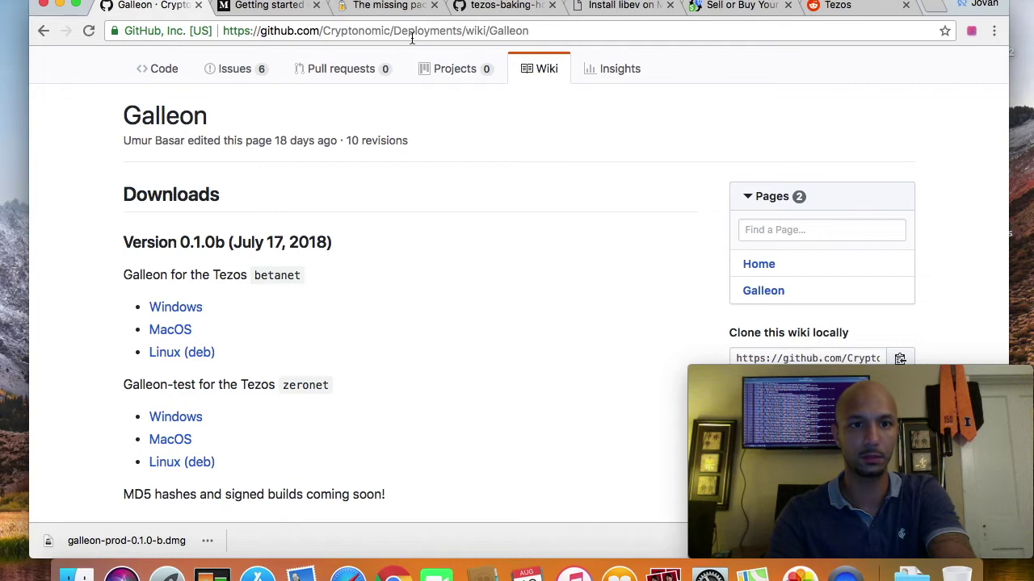
click(170, 331)
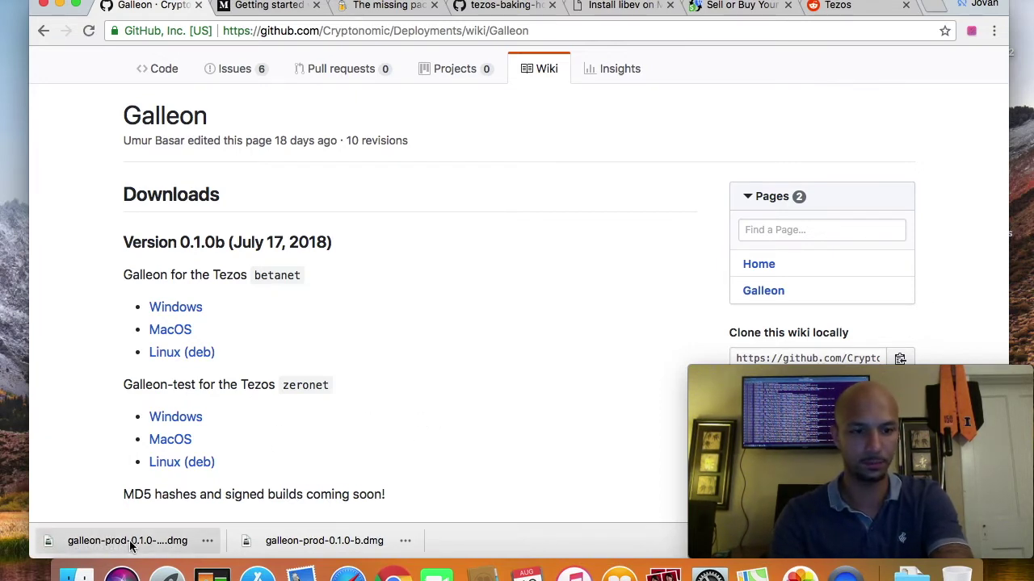
Step: Mount the Galleon disk image and copy galleon-prod into the Applications folder
click(130, 544)
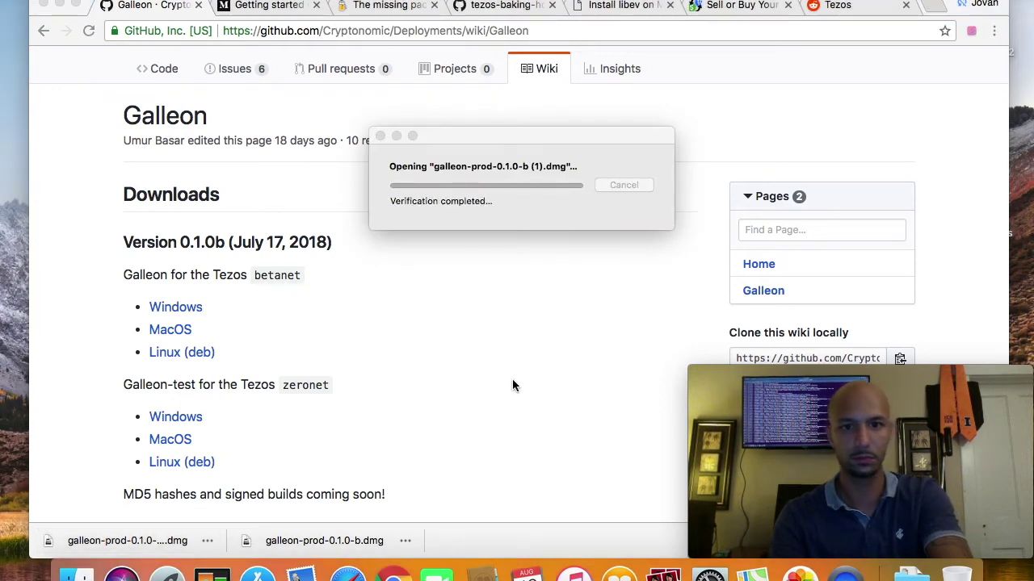
click(60, 6)
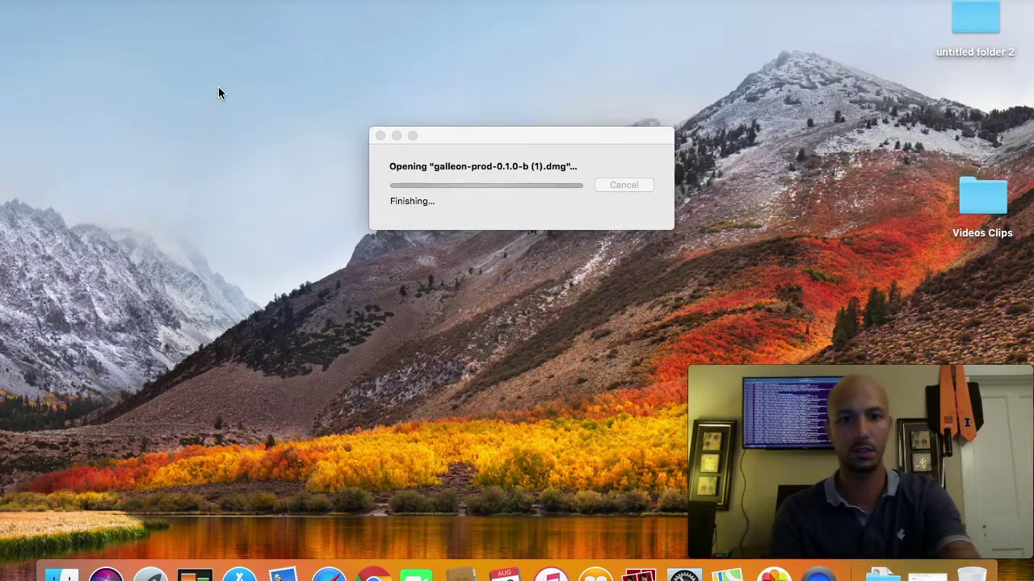
click(436, 234)
drag(436, 234, 661, 246)
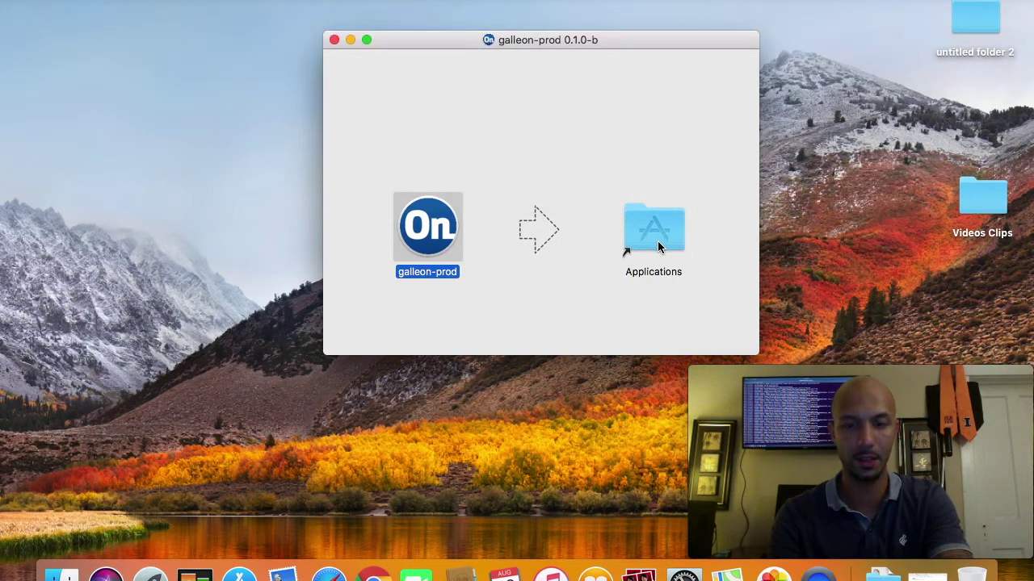
double_click(654, 234)
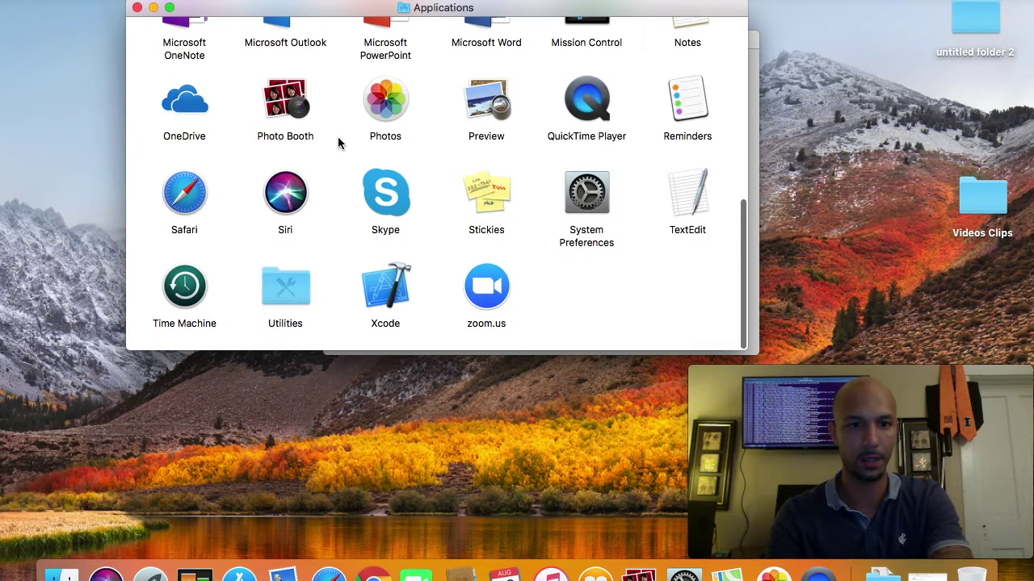
Step: Launch galleon-prod, overriding the unidentified-developer block with the context-menu Open
scroll(291, 240, up, 10)
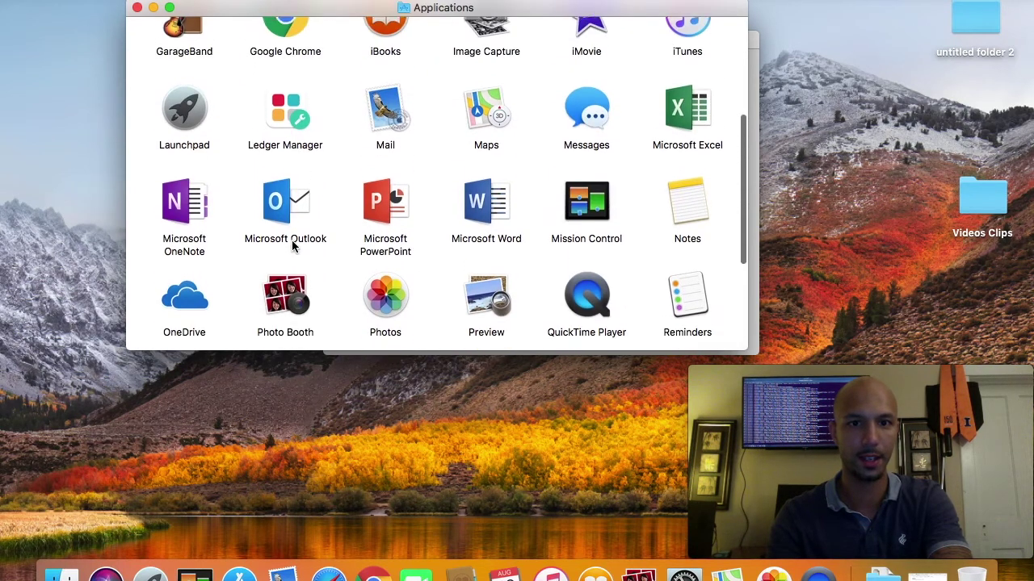
scroll(291, 246, up, 2)
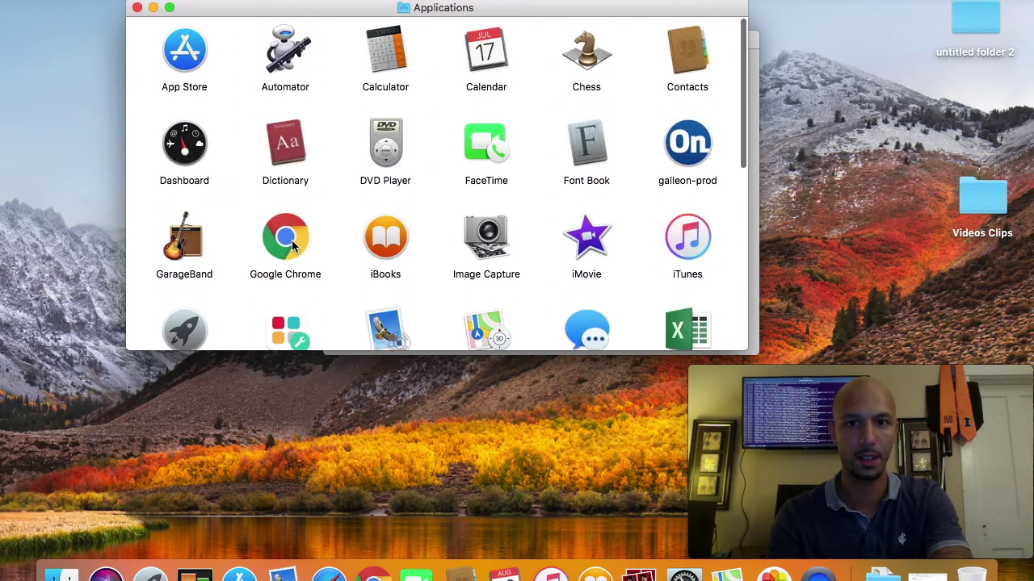
double_click(689, 154)
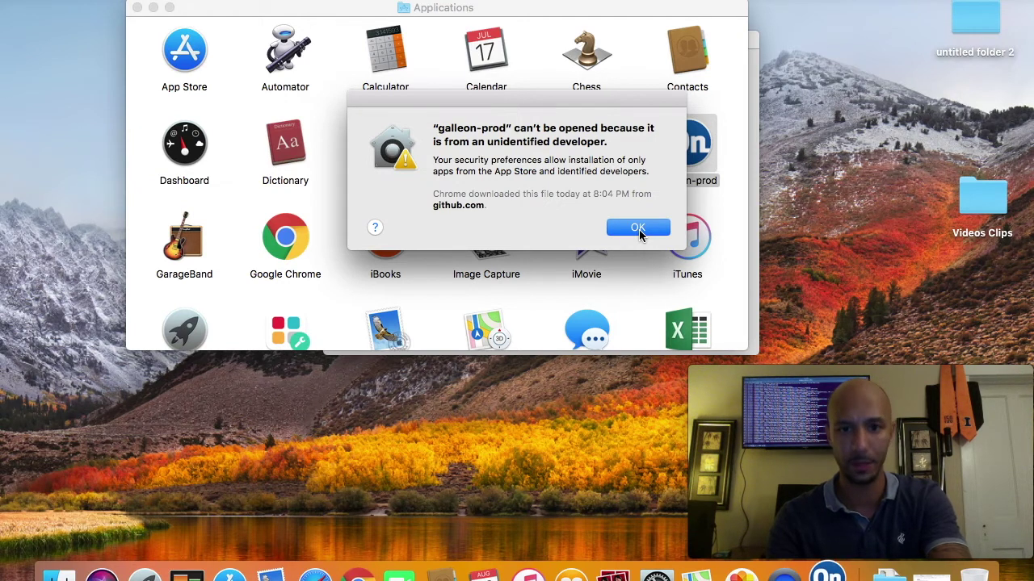
click(638, 229)
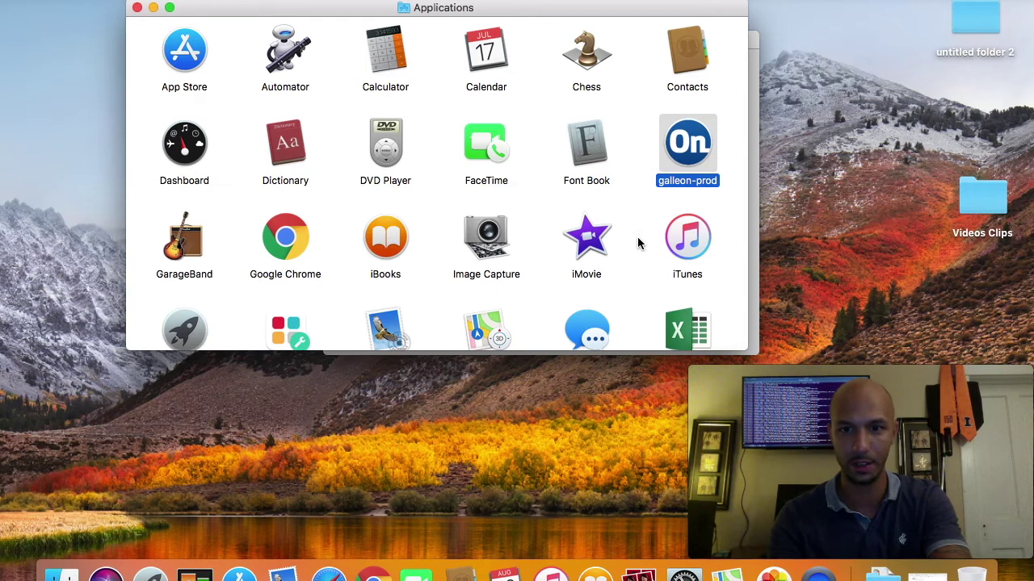
right_click(686, 147)
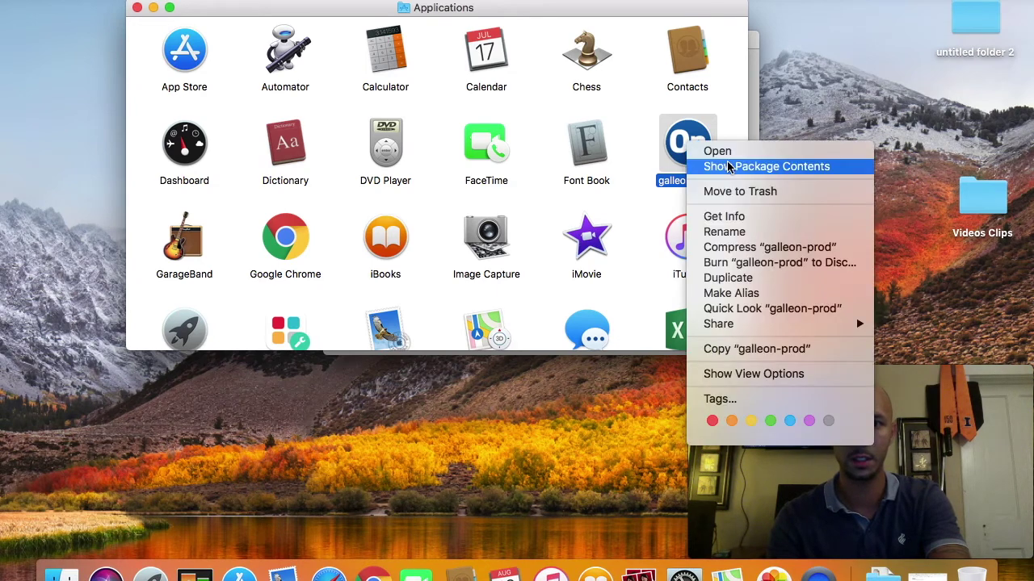
click(725, 155)
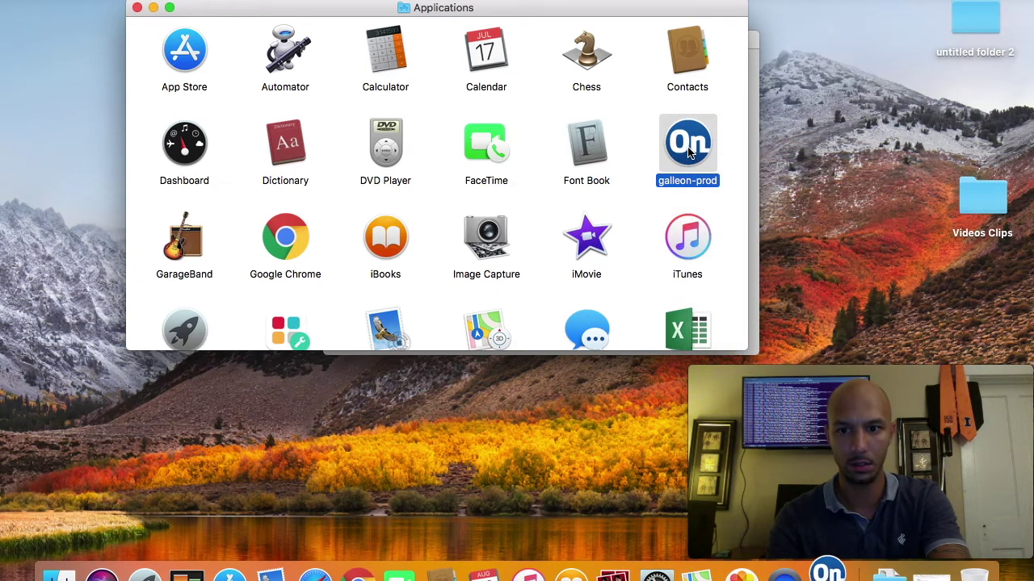
click(556, 228)
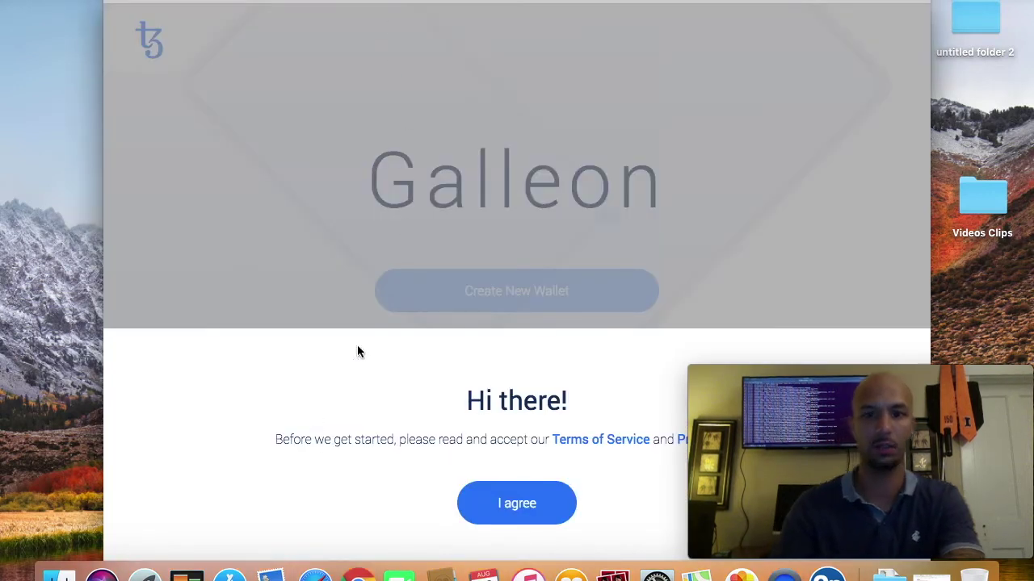
Step: Rearrange the windows and agree to Galleon's Terms of Service and Privacy Policy
drag(490, 7, 431, 7)
mouse_move(777, 375)
drag(777, 376, 91, 382)
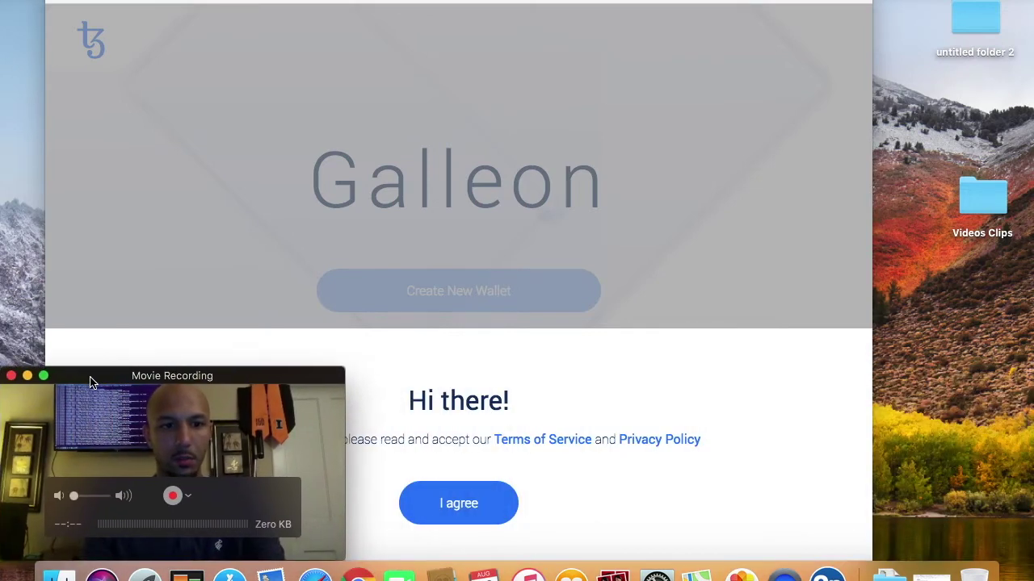
drag(261, 2, 387, 2)
click(153, 9)
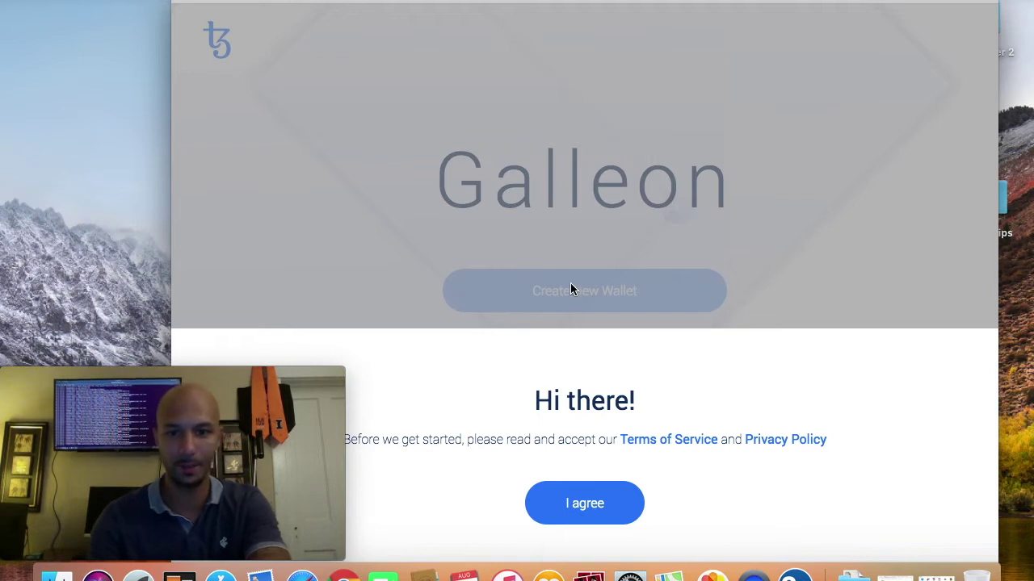
click(572, 494)
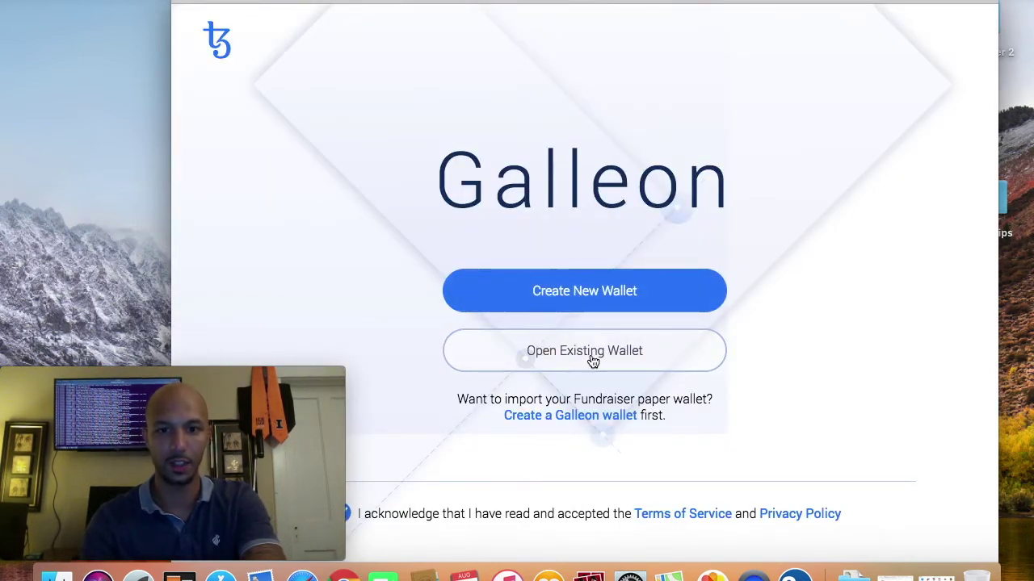
Step: Start a new wallet and enter a mixed-case wallet password
click(592, 290)
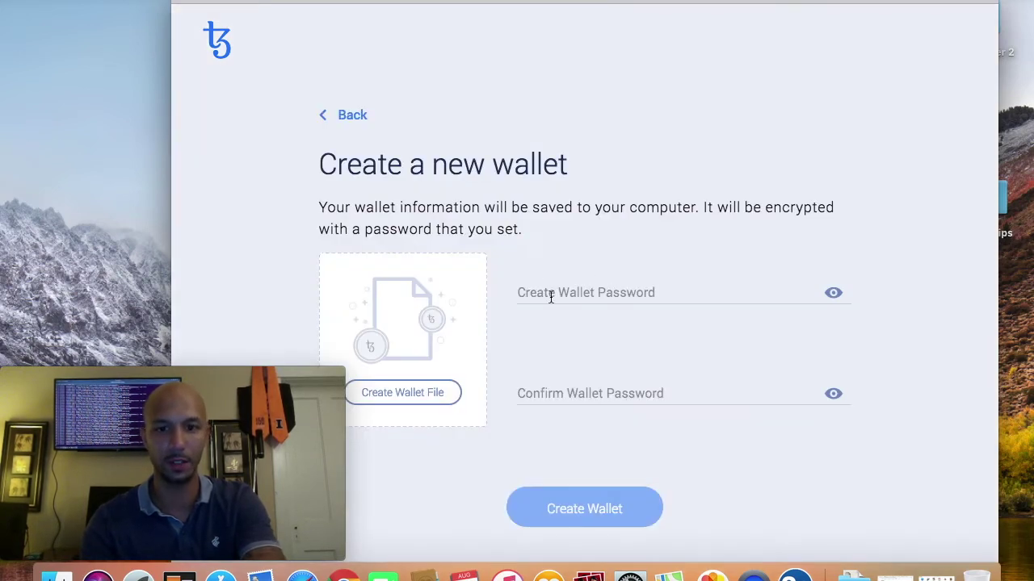
click(580, 290)
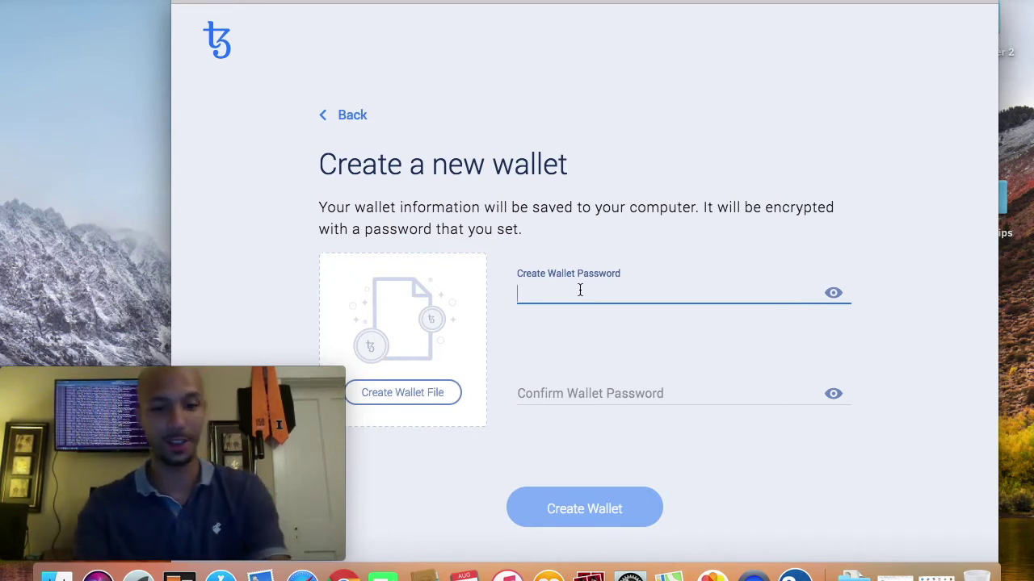
key(Caps_Lock)
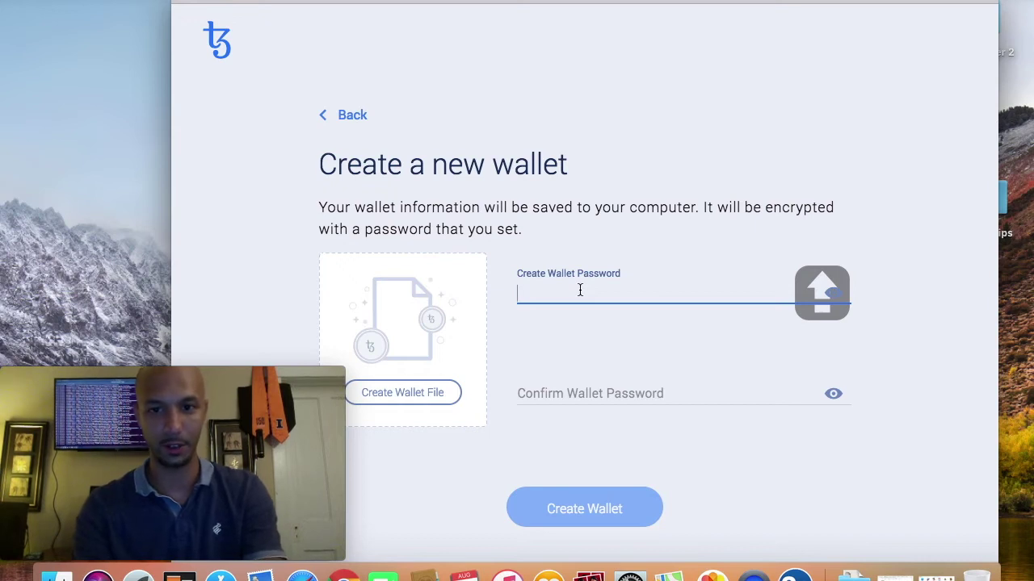
key(Caps_Lock)
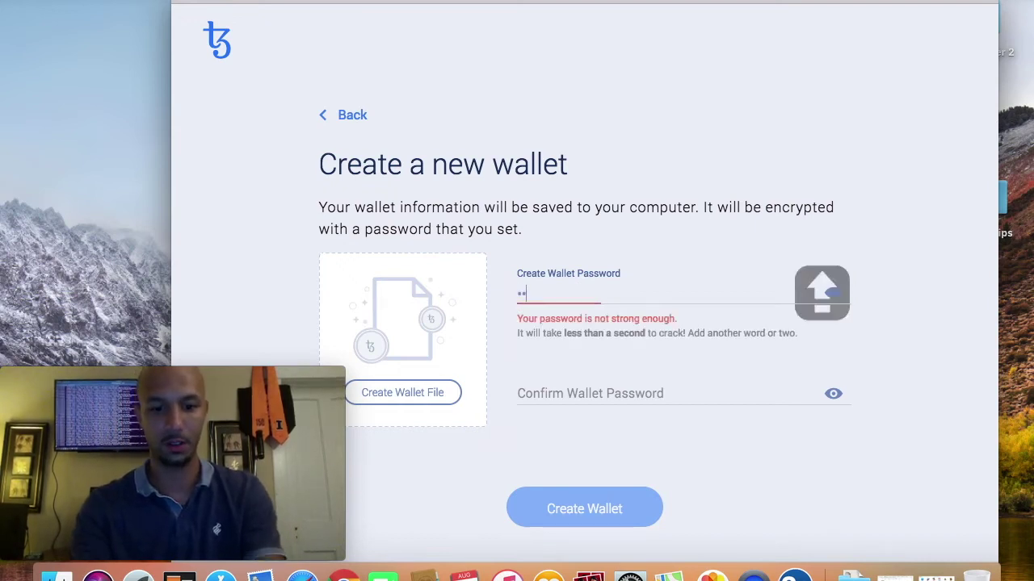
key(Caps_Lock)
key(Caps_Lock)
key(Caps_Lock)
key(Caps_Lock)
key(Caps_Lock)
Step: Retype the same password in the confirmation field and proceed to saving the wallet file
key(Caps_Lock)
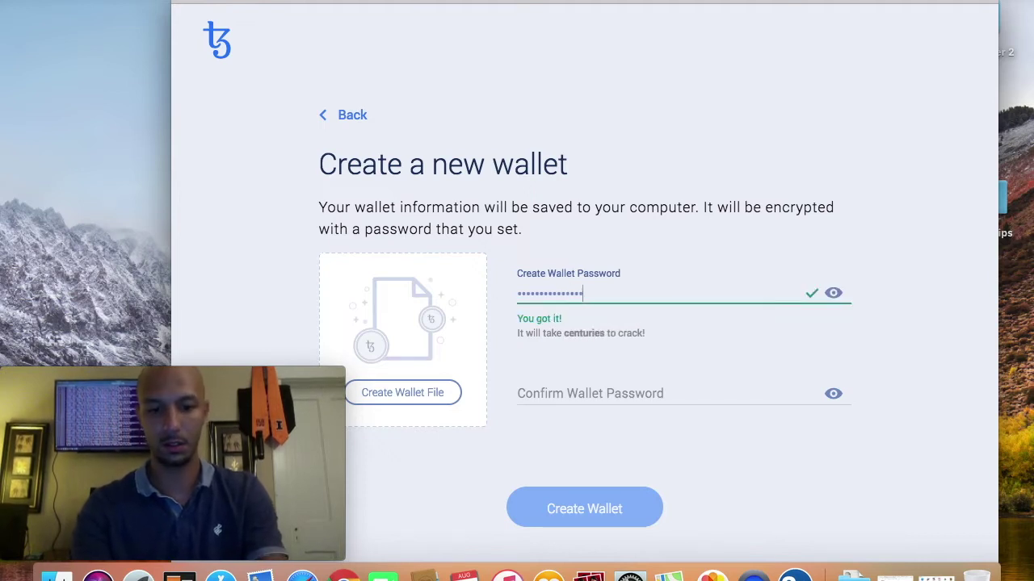
click(578, 394)
key(Caps_Lock)
key(Caps_Lock)
key(Caps_Lock)
key(Caps_Lock)
key(Caps_Lock)
key(Caps_Lock)
key(Caps_Lock)
key(Caps_Lock)
key(Caps_Lock)
key(Caps_Lock)
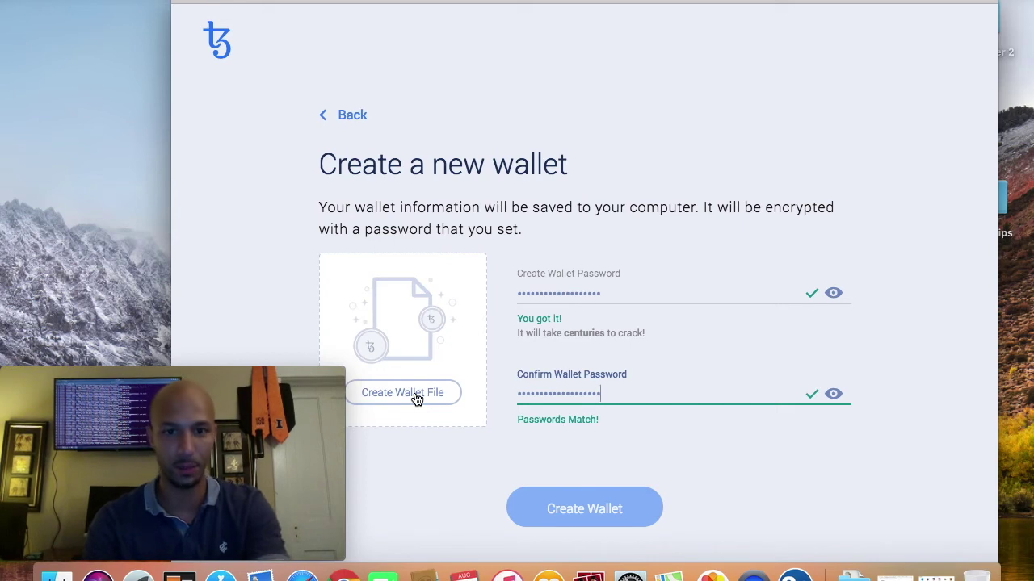
click(416, 399)
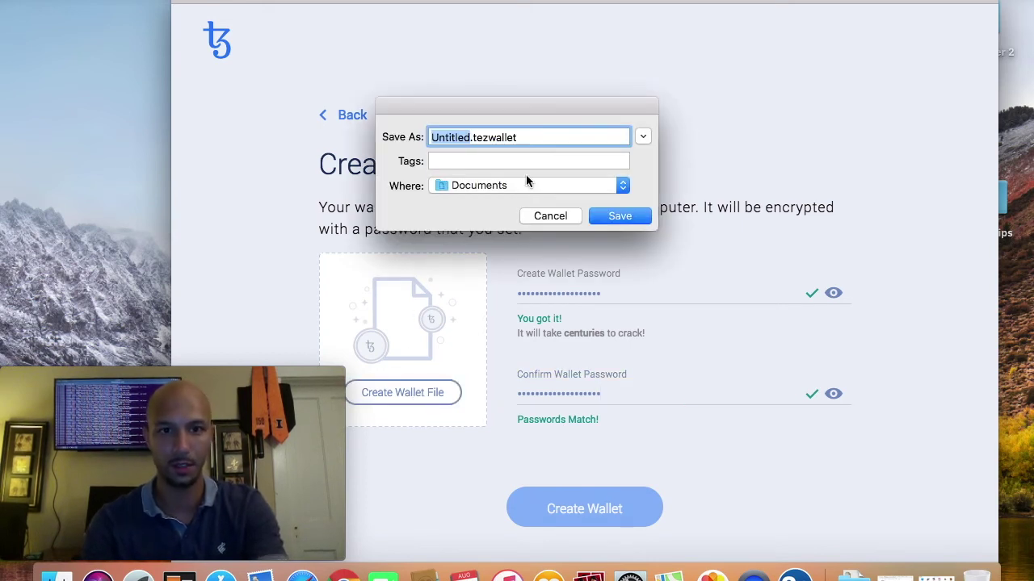
Step: Name the wallet file TzD and save it to the Desktop
key(BackSpace)
text(T)
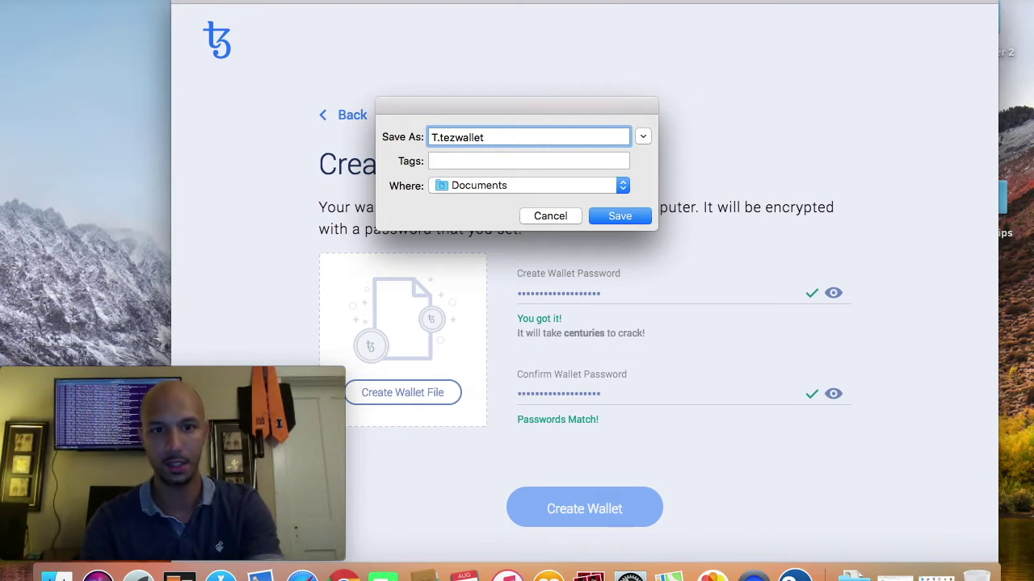
text(zD)
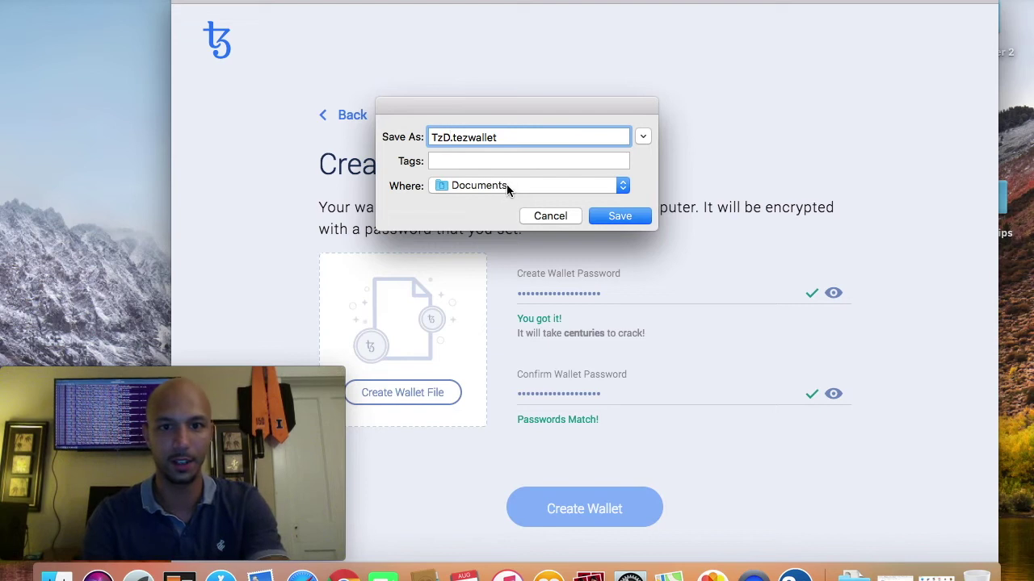
click(507, 186)
click(506, 332)
click(616, 215)
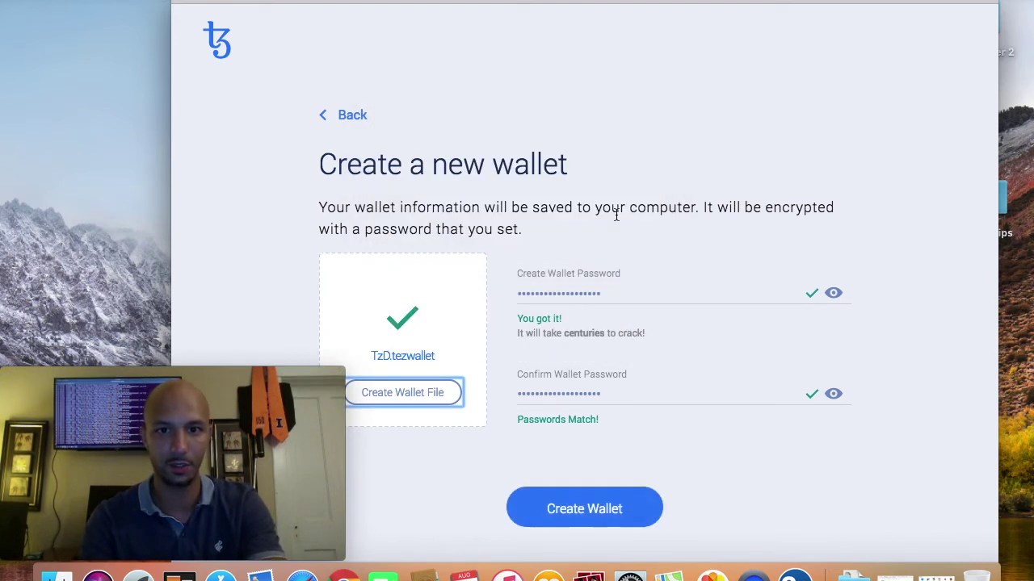
click(592, 511)
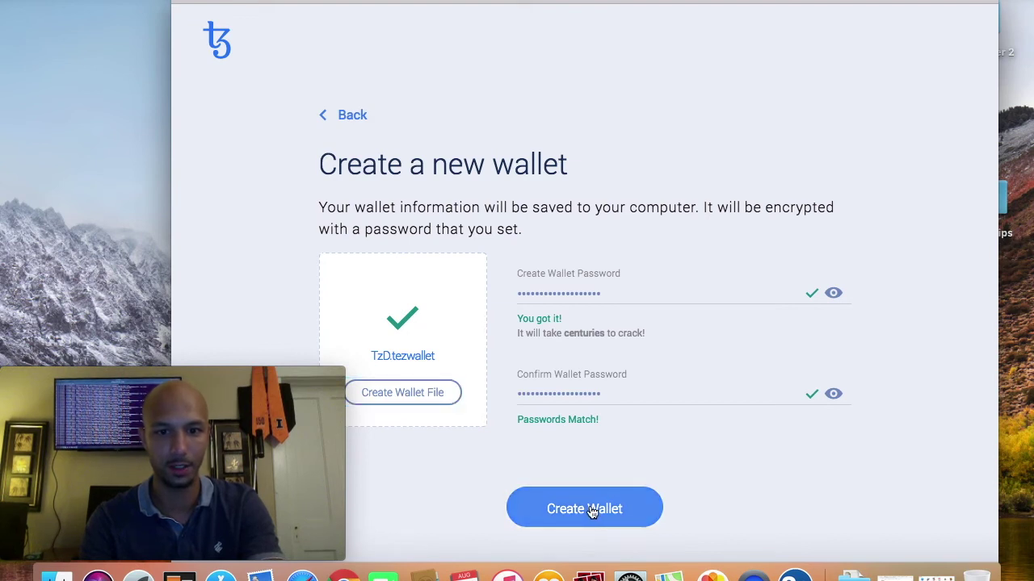
Step: Create the TzD wallet and generate a 15-word seed phrase for a new account
click(592, 511)
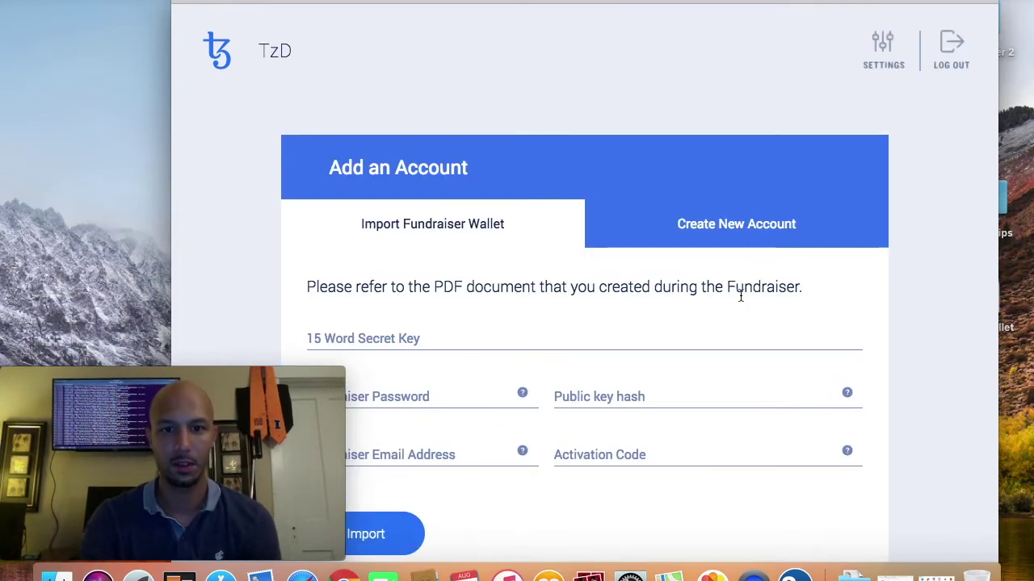
scroll(741, 294, down, 2)
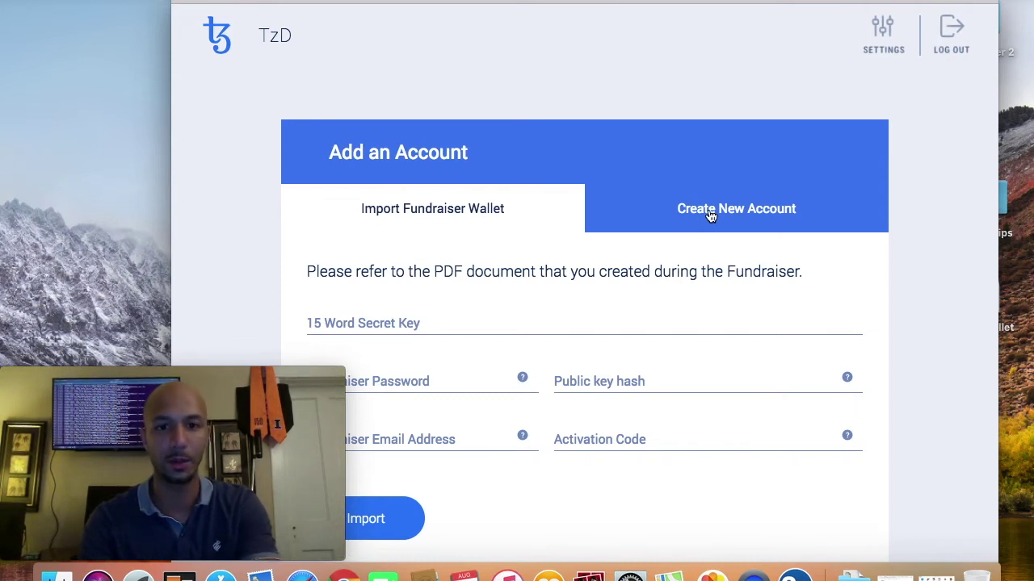
click(710, 215)
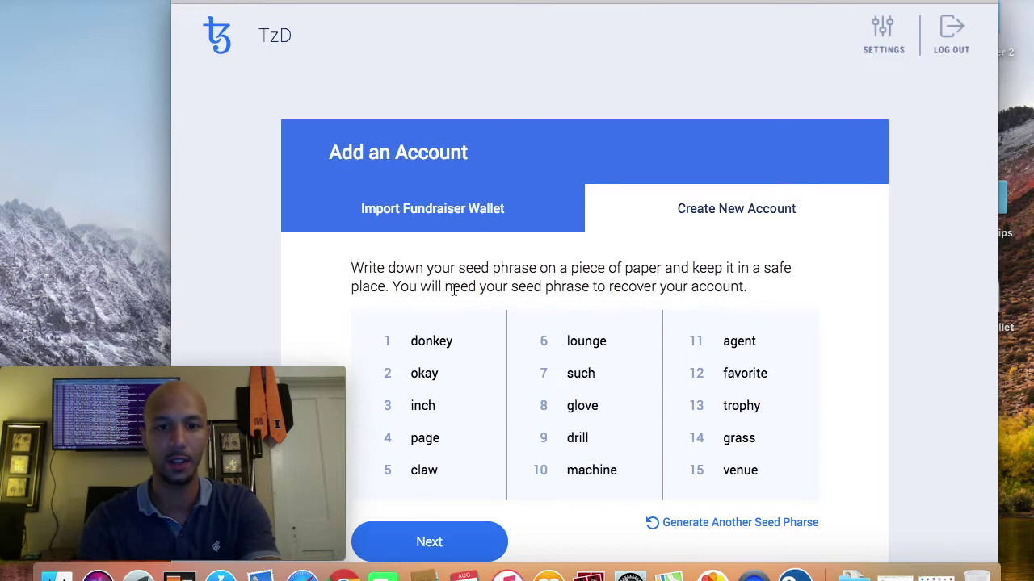
scroll(453, 289, down, 2)
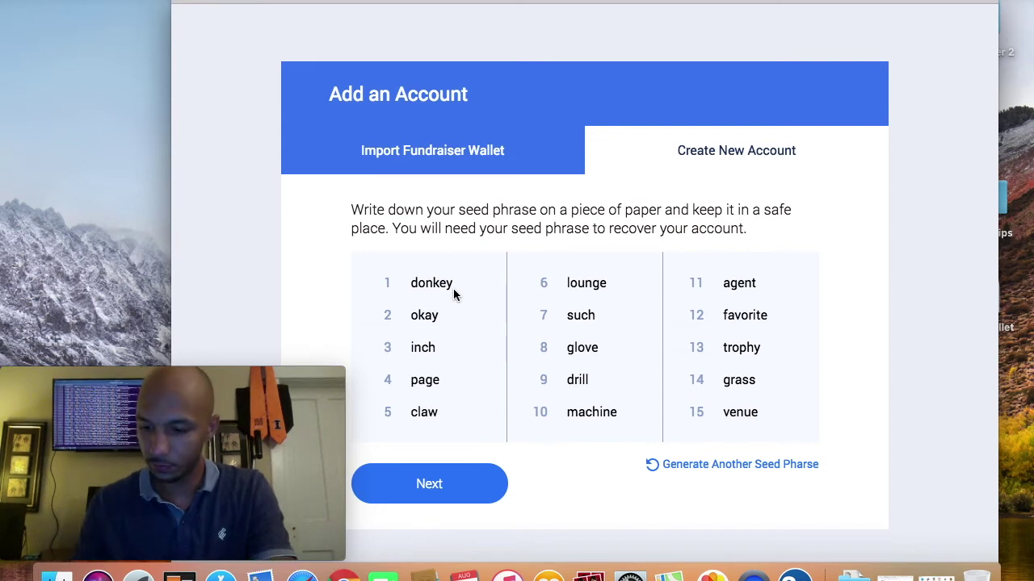
click(446, 494)
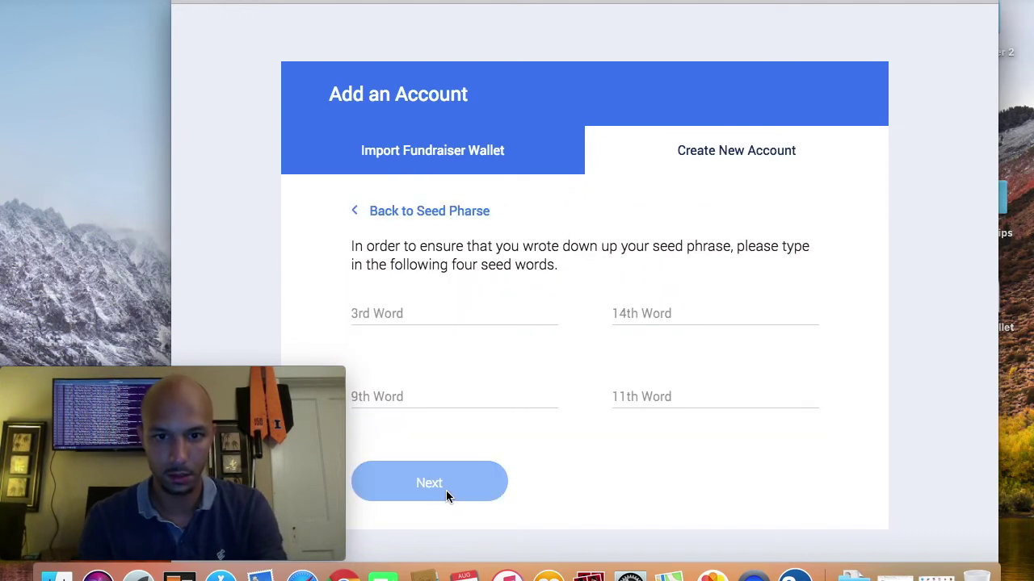
Step: Enter the requested 3rd, 9th, 14th and 11th seed words, correcting a typo, and submit
click(403, 307)
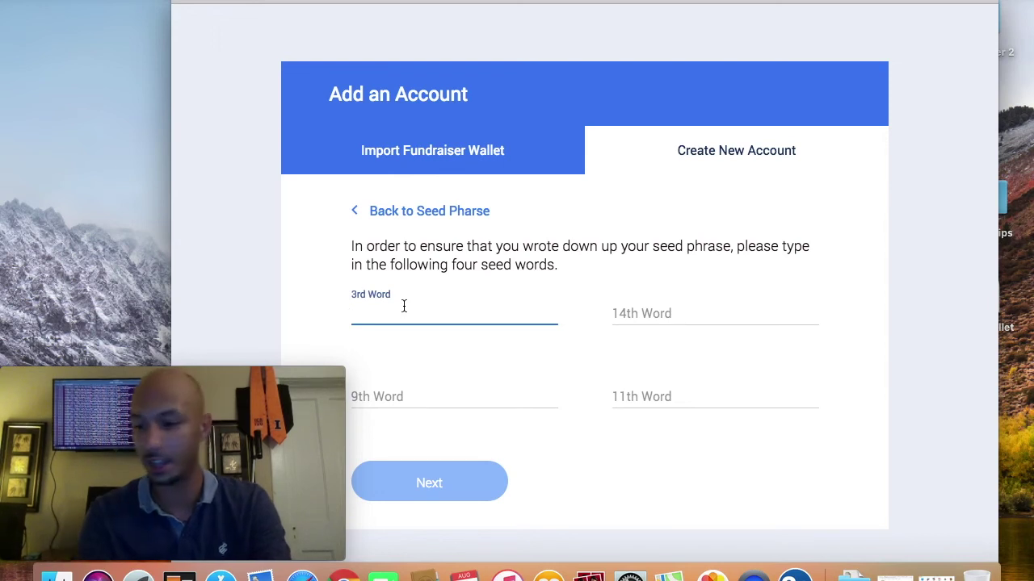
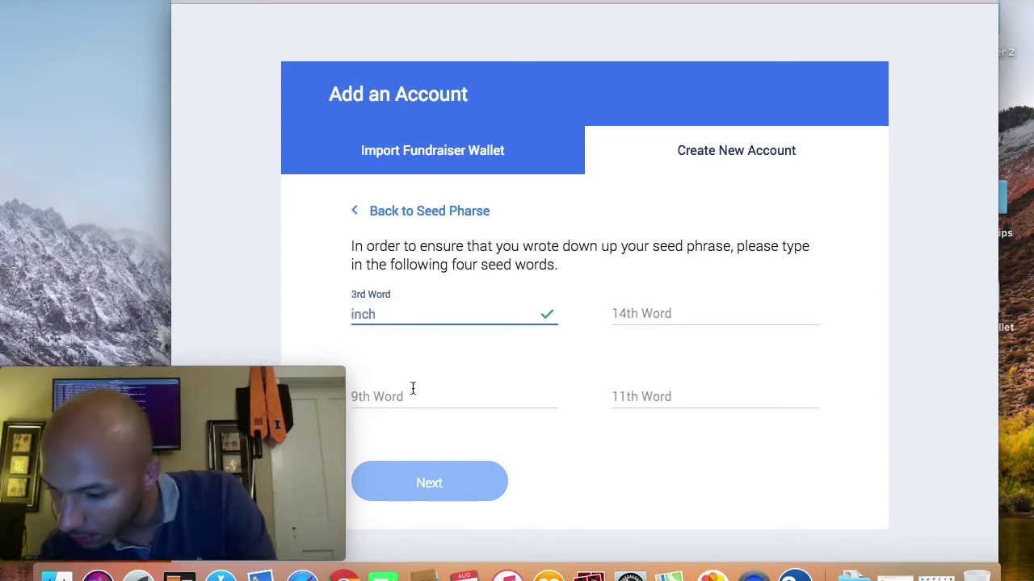
click(413, 388)
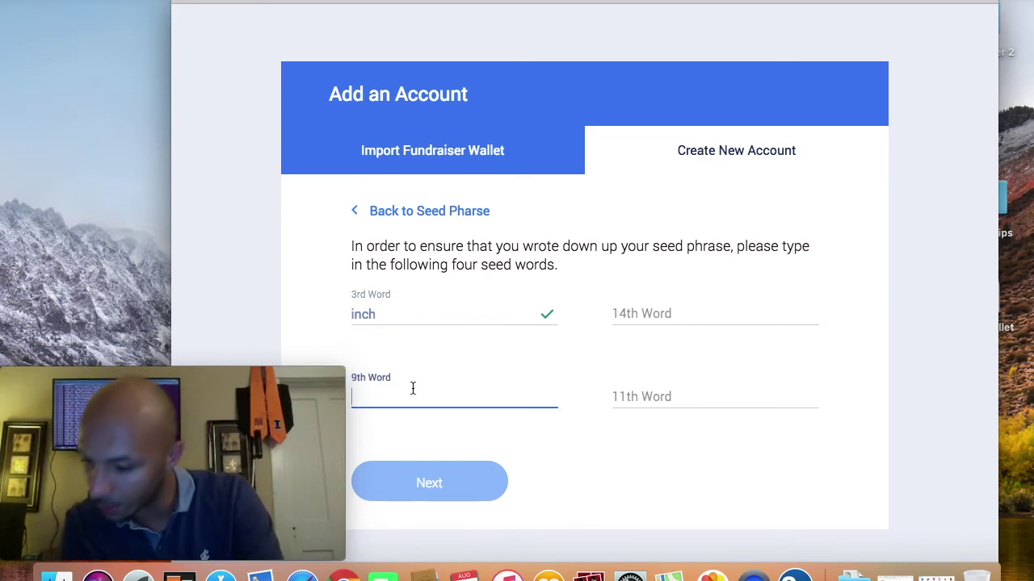
text(drill)
click(654, 296)
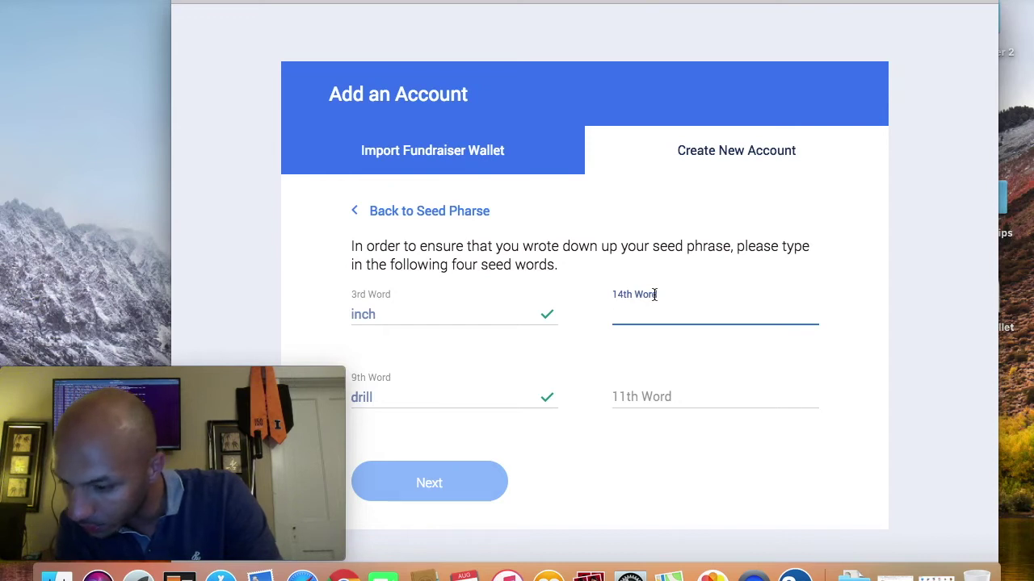
text(grasx)
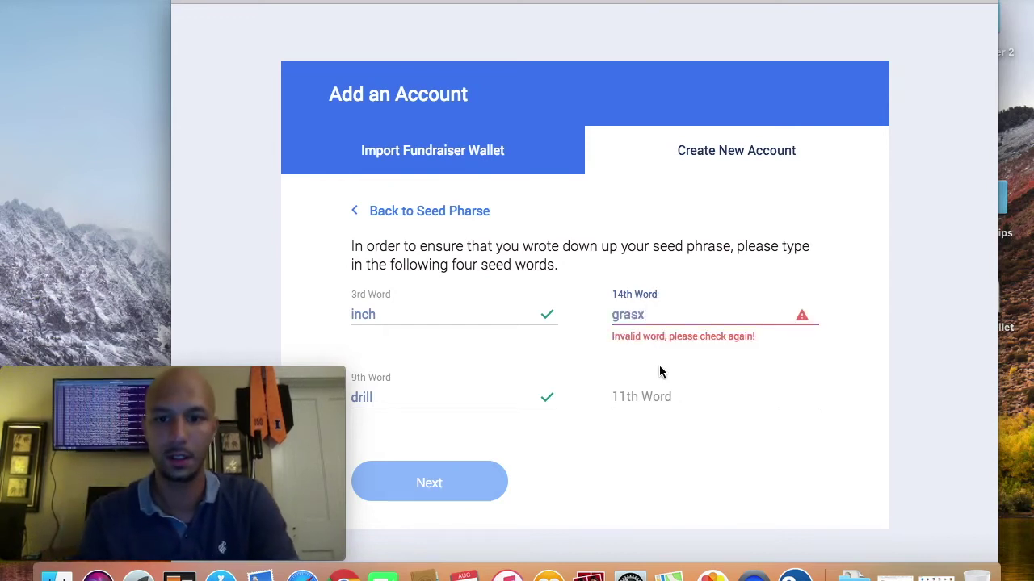
key(BackSpace)
text(s)
click(681, 401)
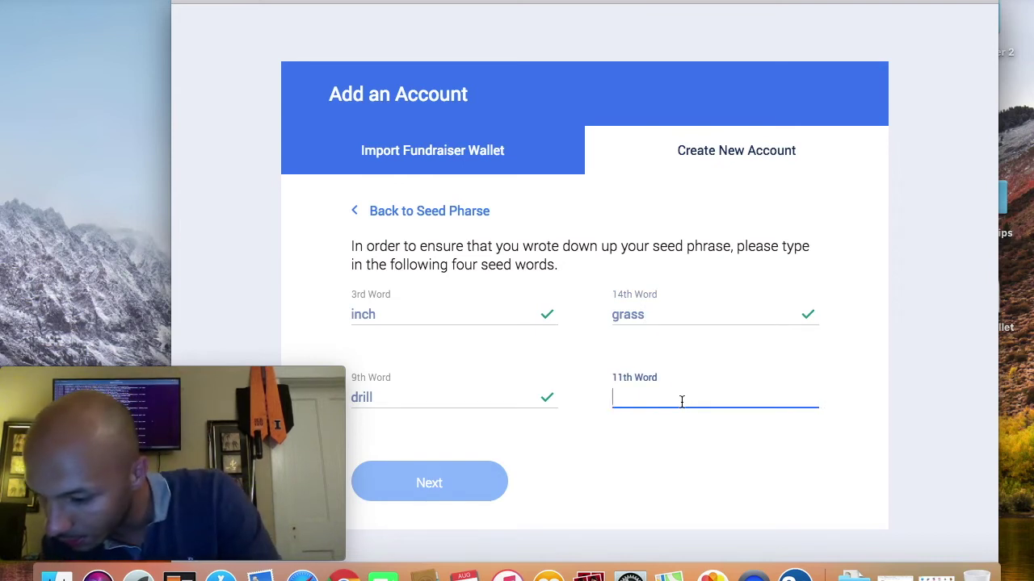
text(agent)
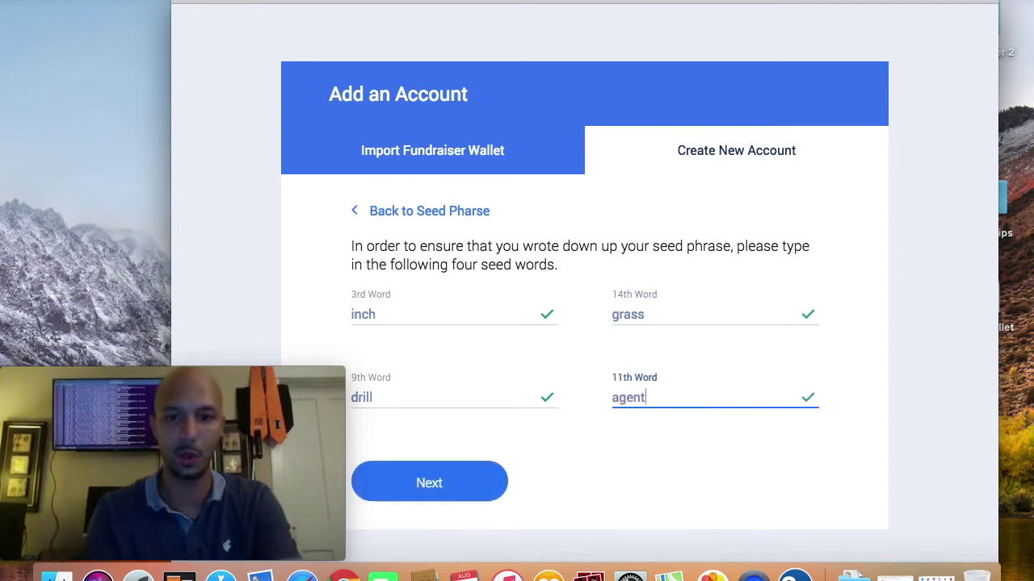
click(450, 474)
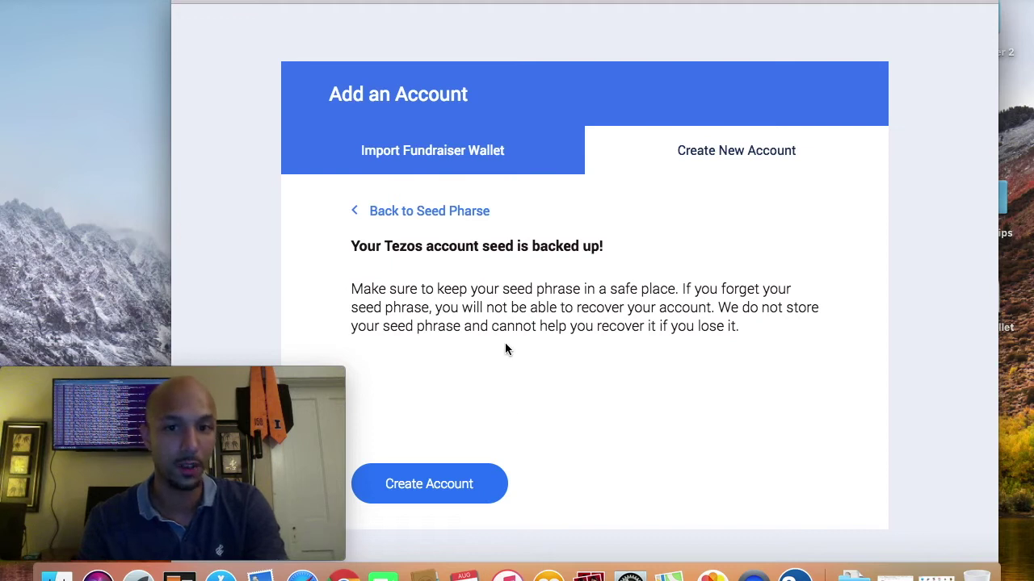
click(430, 489)
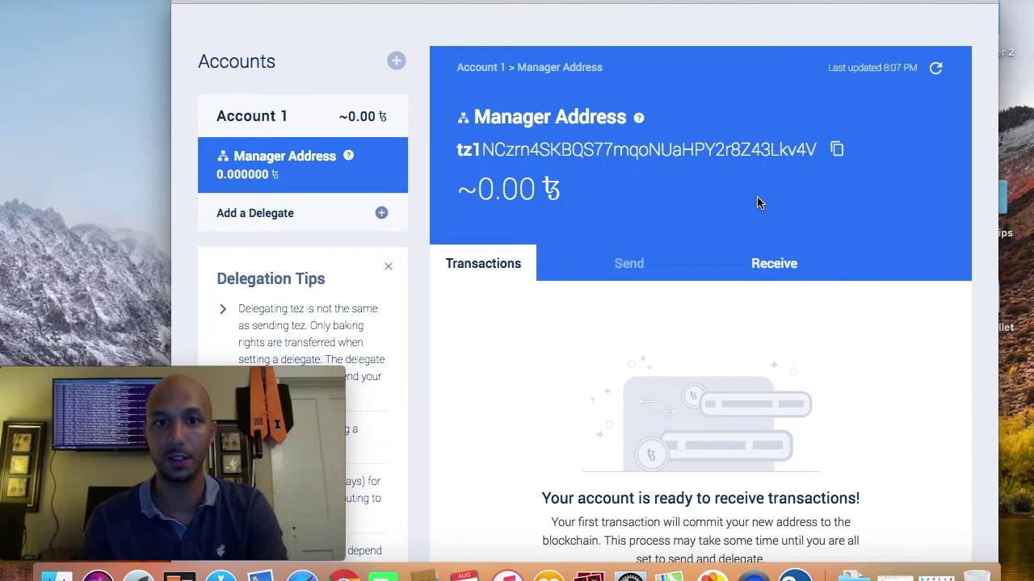
Step: Review Account 1's Manager Address page at ~0.00 tez and copy the address
mouse_move(196, 390)
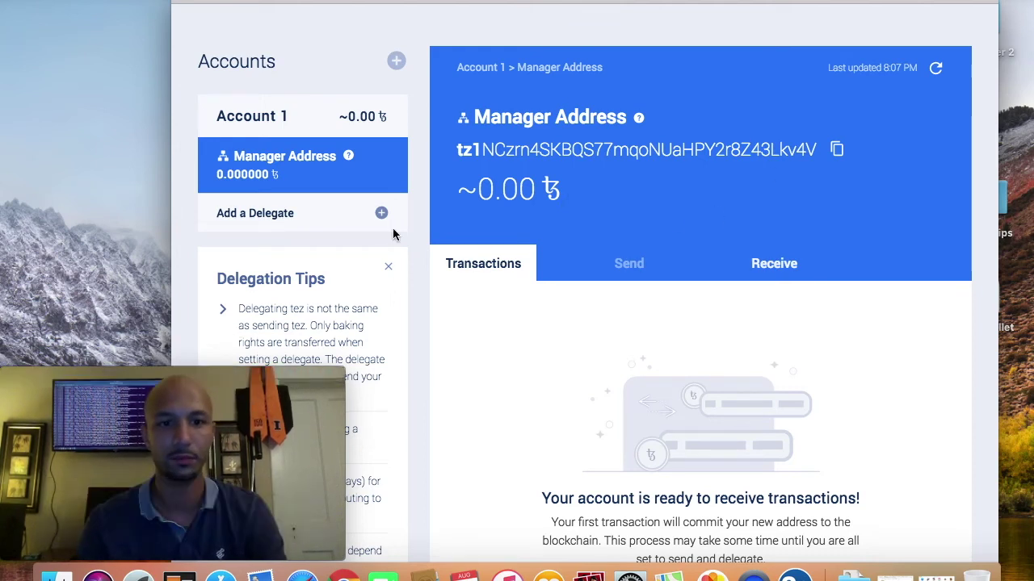
scroll(450, 279, up, 2)
scroll(451, 279, down, 2)
scroll(450, 282, up, 2)
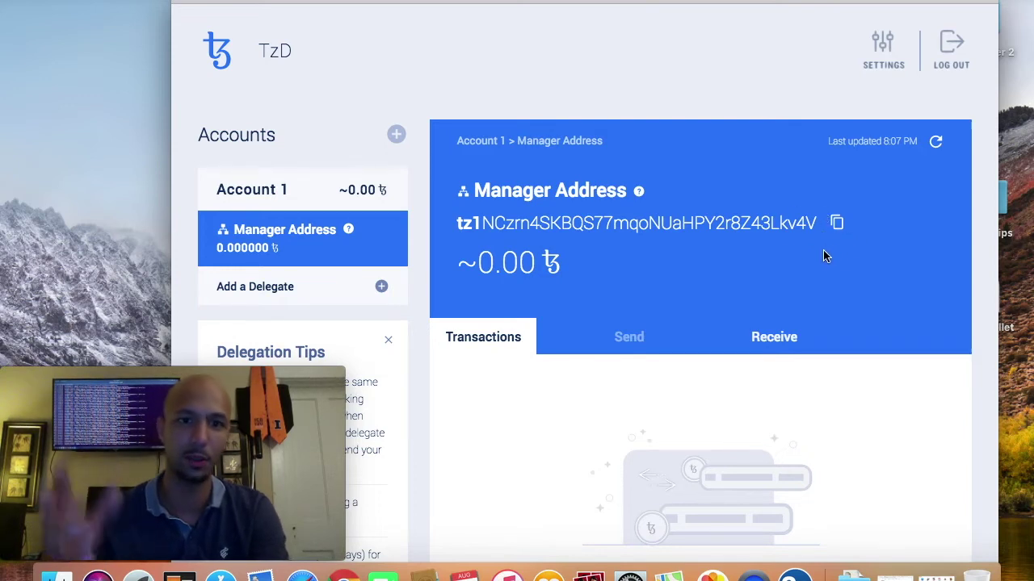
mouse_move(610, 275)
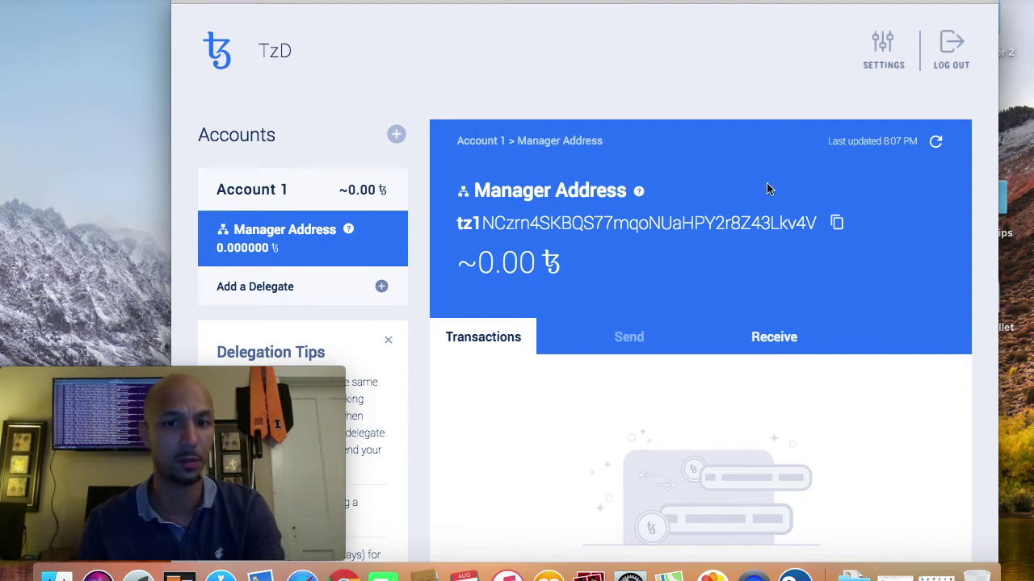
click(838, 230)
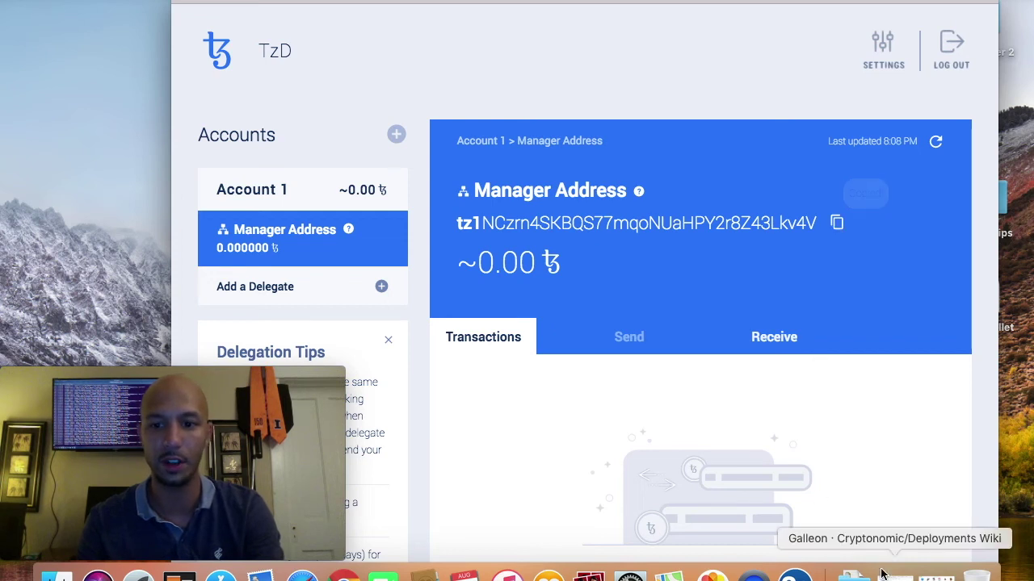
Step: Open tzscan.io in a new Chrome tab and search it for the pasted manager address
key(super+Tab)
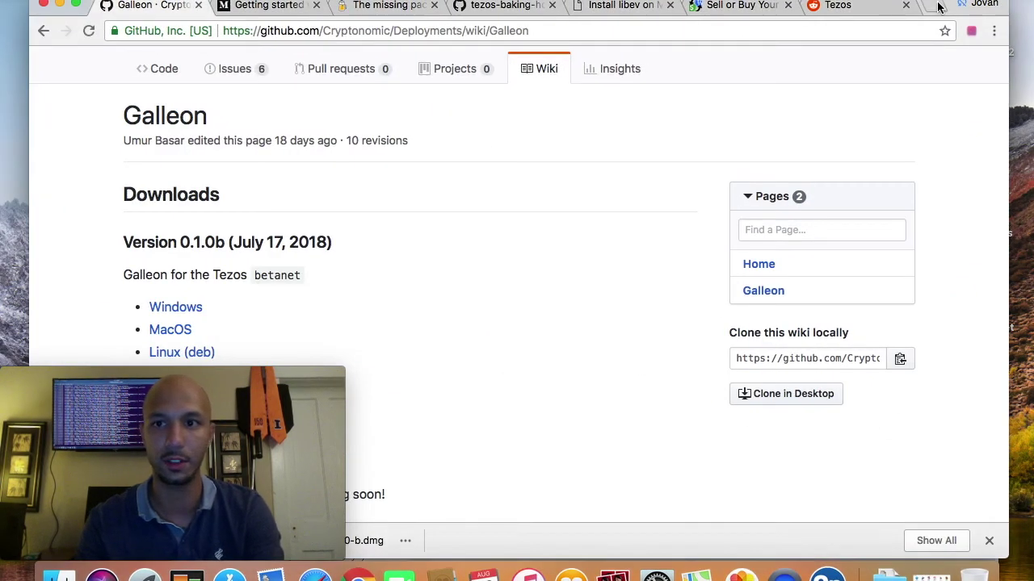
click(939, 7)
text(tzscan.io)
key(Return)
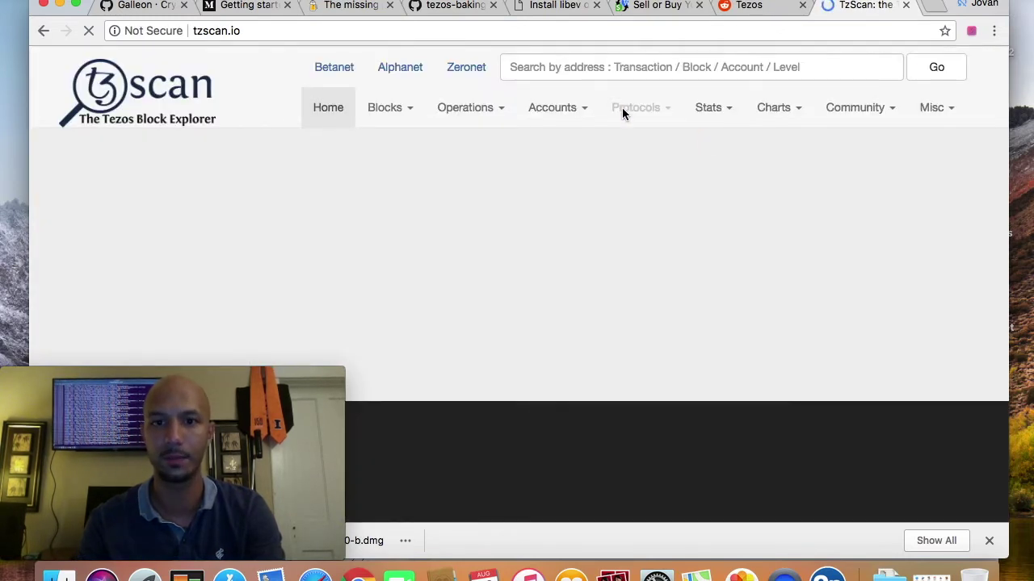
click(604, 72)
right_click(604, 73)
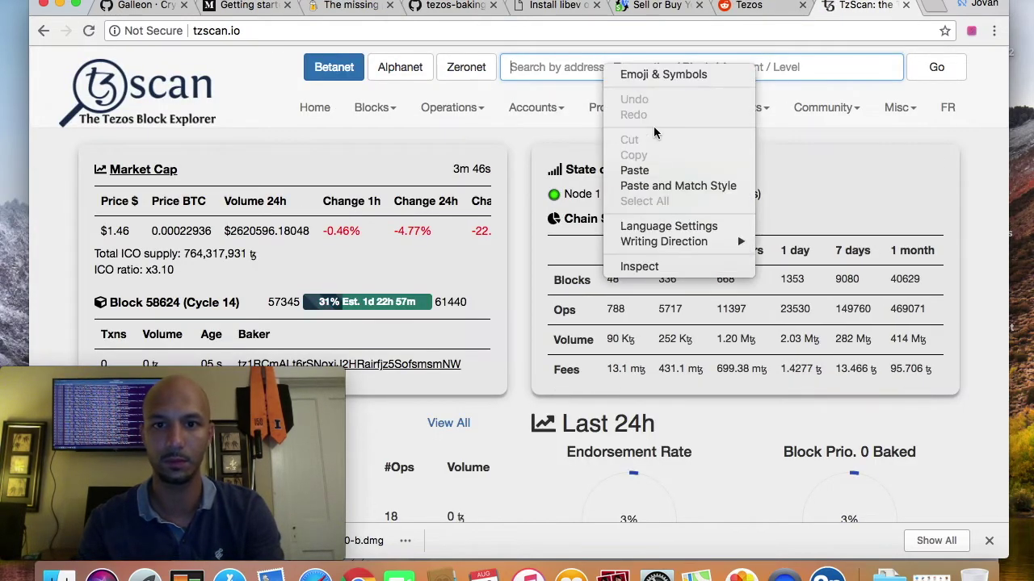
click(634, 170)
click(936, 69)
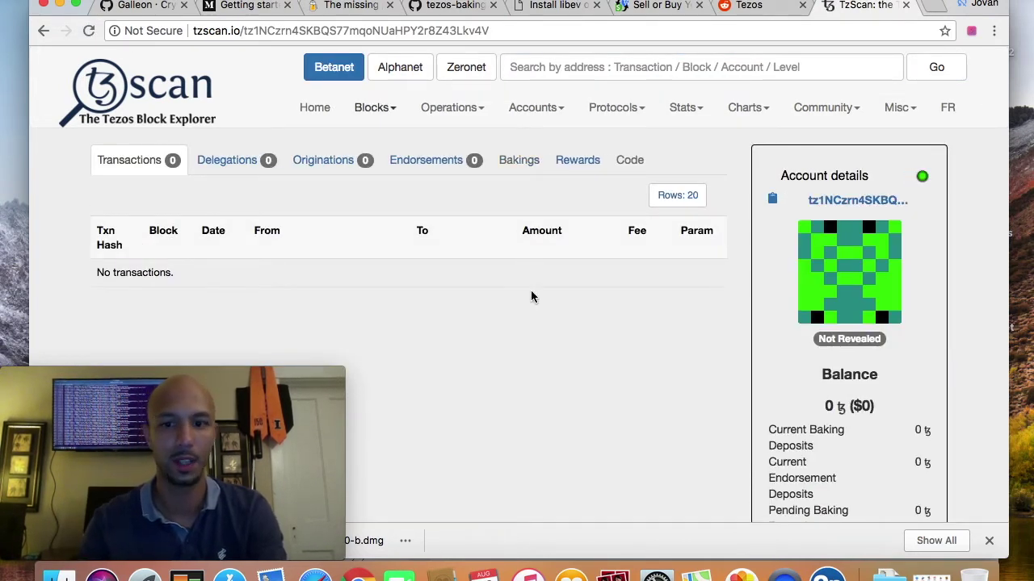
Step: Bring Galleon forward, open its wallet settings, and move the window over the browser
click(826, 575)
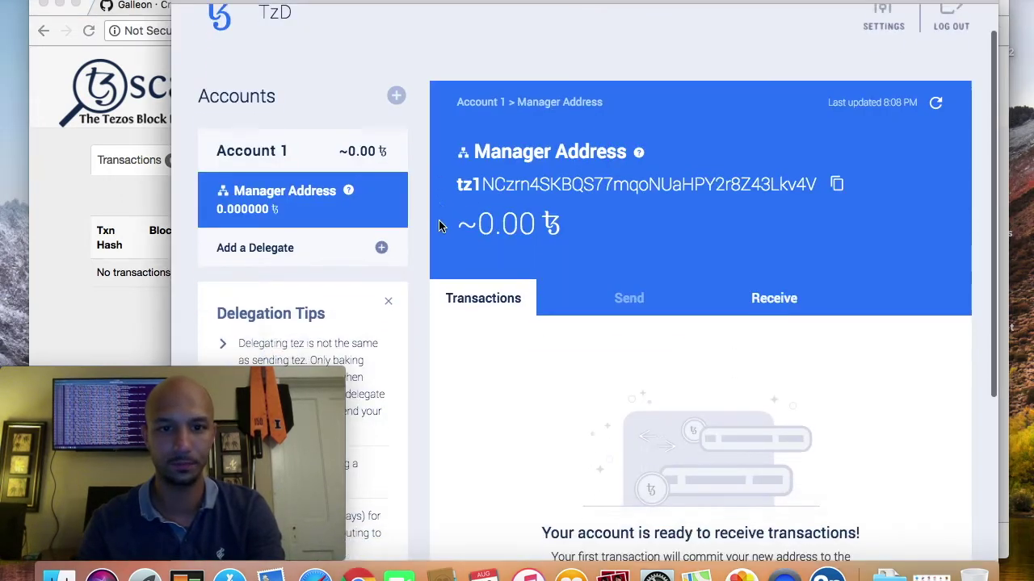
click(884, 55)
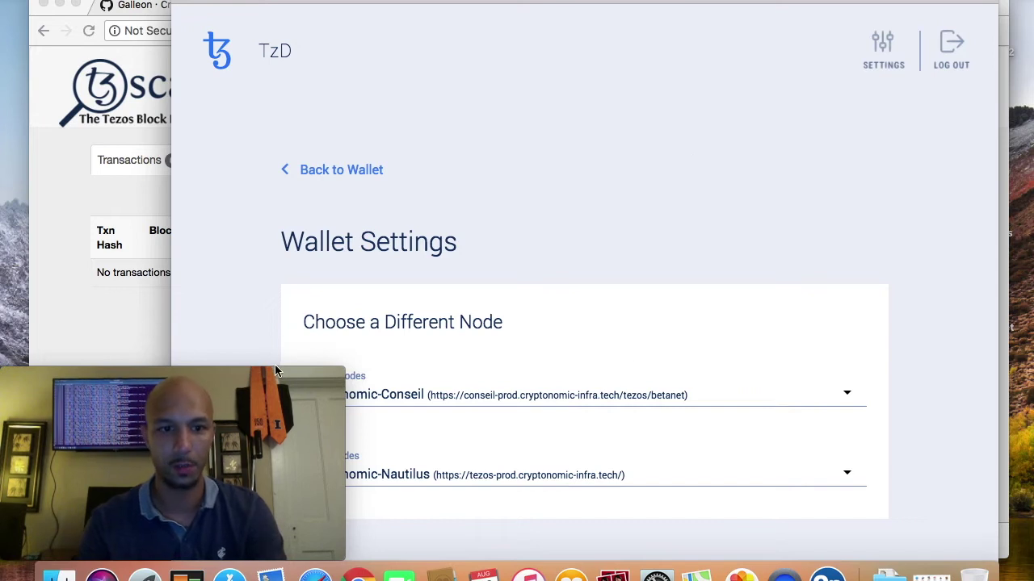
drag(254, 255, 339, 255)
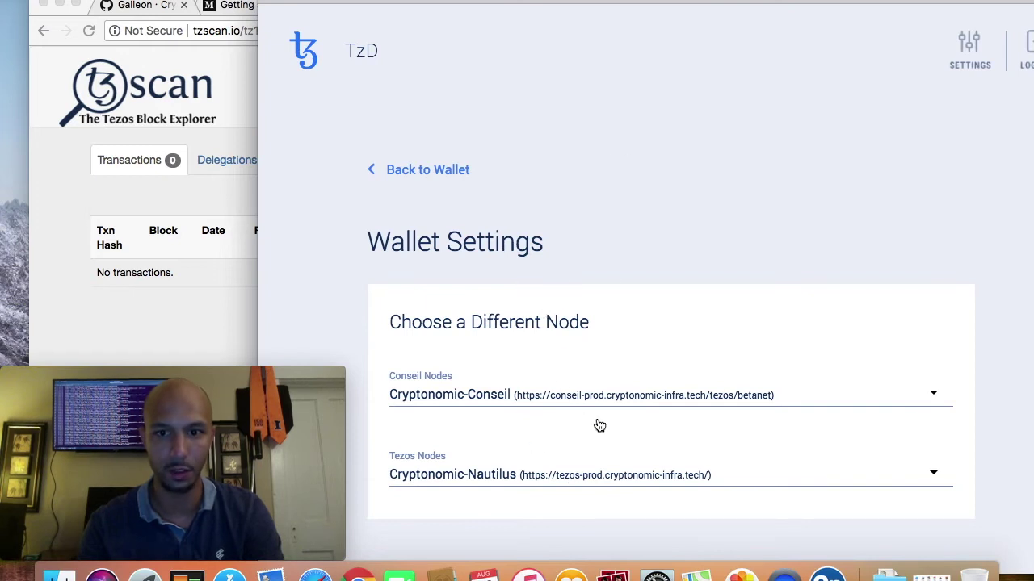
drag(648, 3, 524, 3)
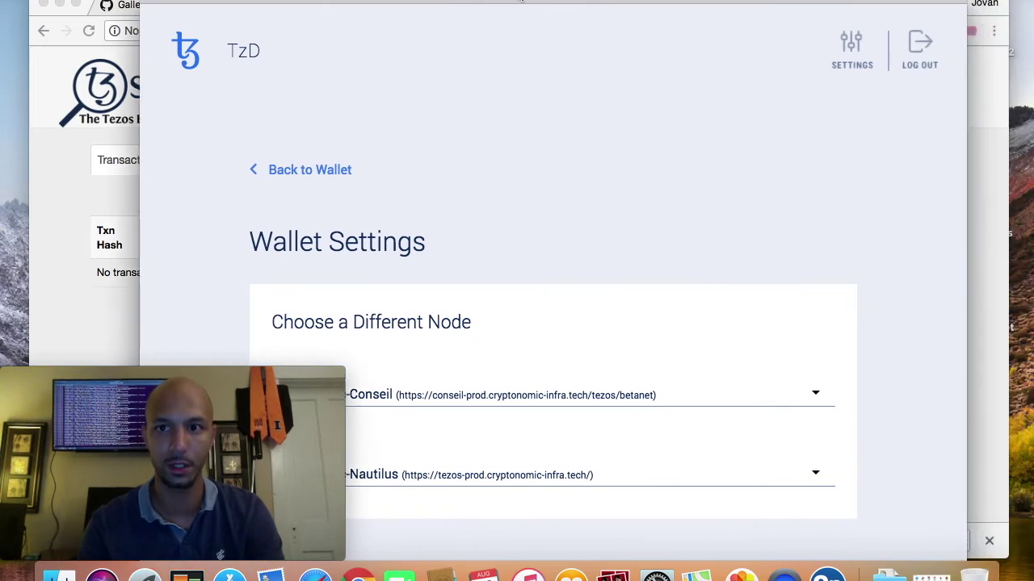
Step: Go back to Account 1's Manager Address overview and scroll its 0.00 tez Accounts panel and Delegation Tips
click(299, 170)
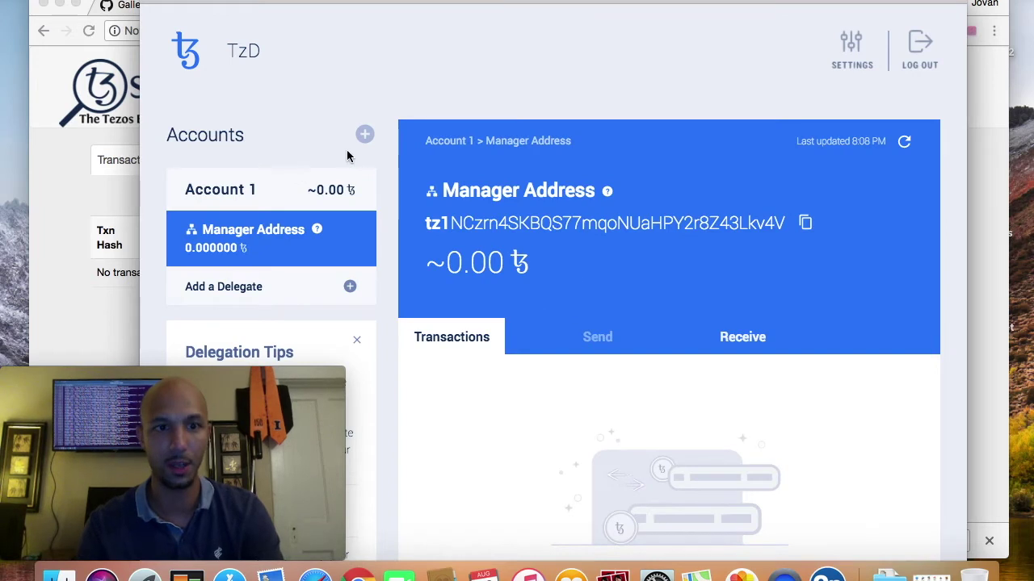
scroll(349, 155, down, 3)
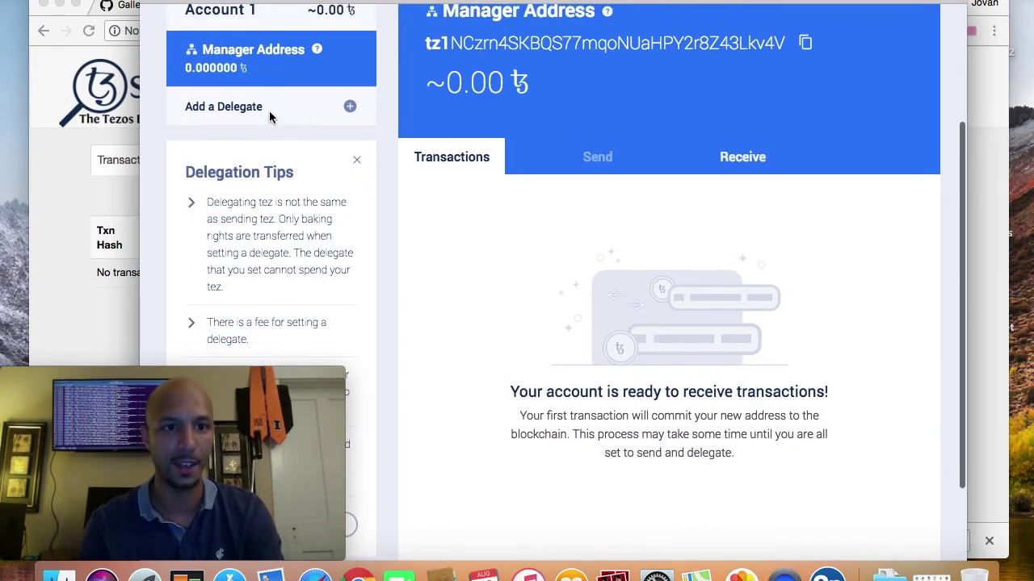
scroll(271, 118, up, 2)
scroll(257, 56, up, 2)
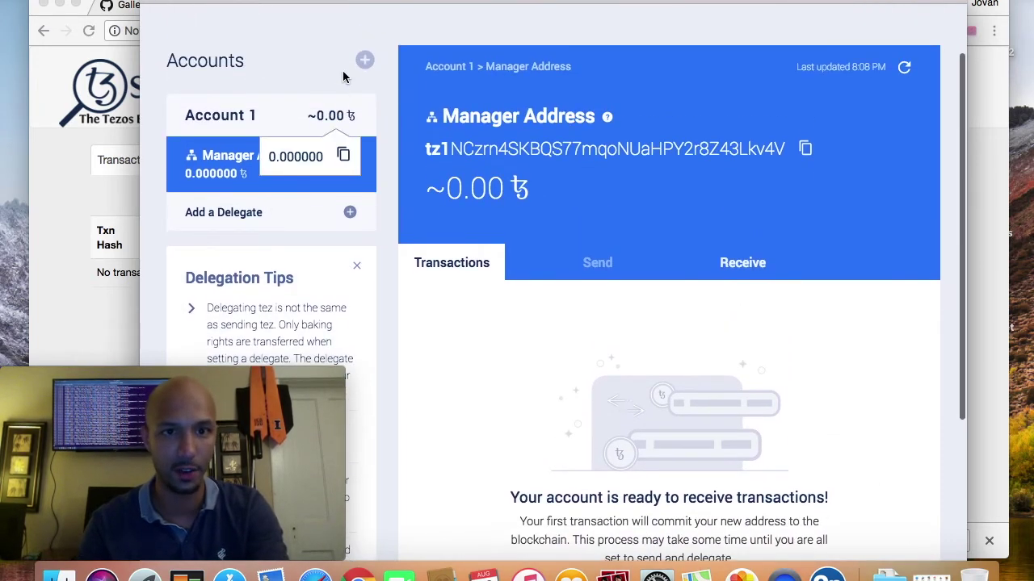
scroll(363, 196, down, 3)
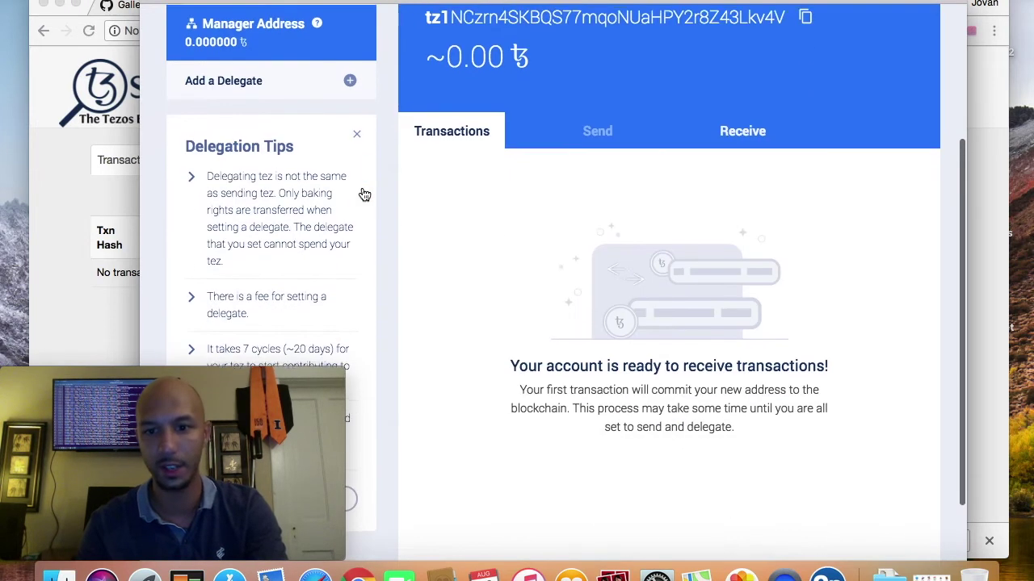
scroll(404, 302, up, 2)
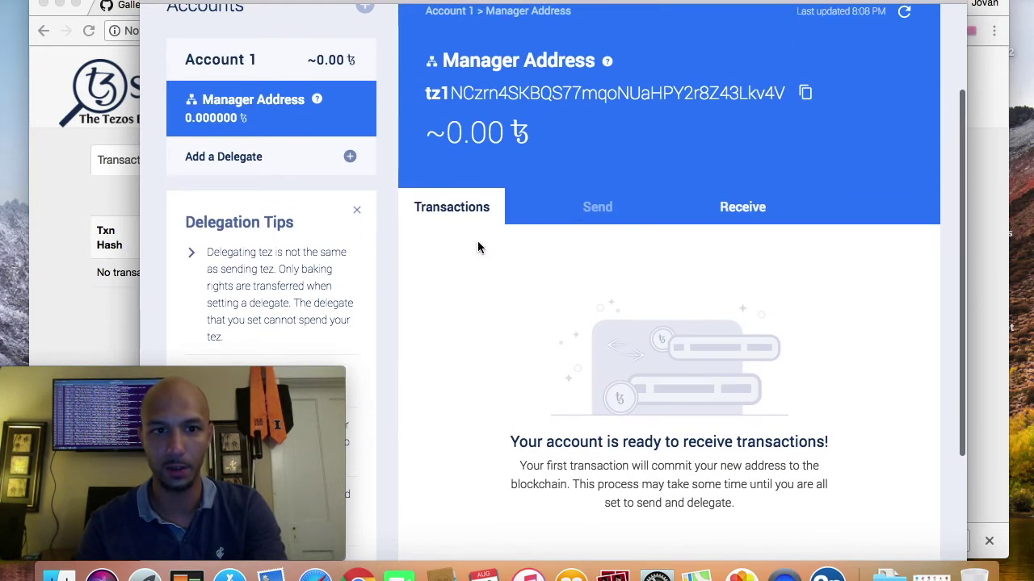
scroll(487, 264, up, 3)
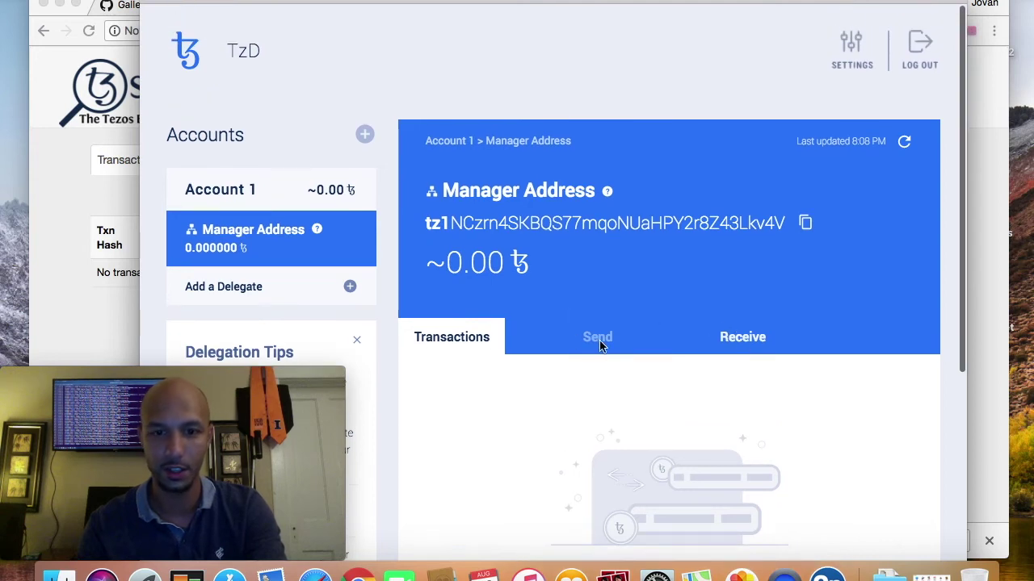
Step: View Account 1's receive QR code and full tz1 address, then log out of the TzD wallet
click(738, 340)
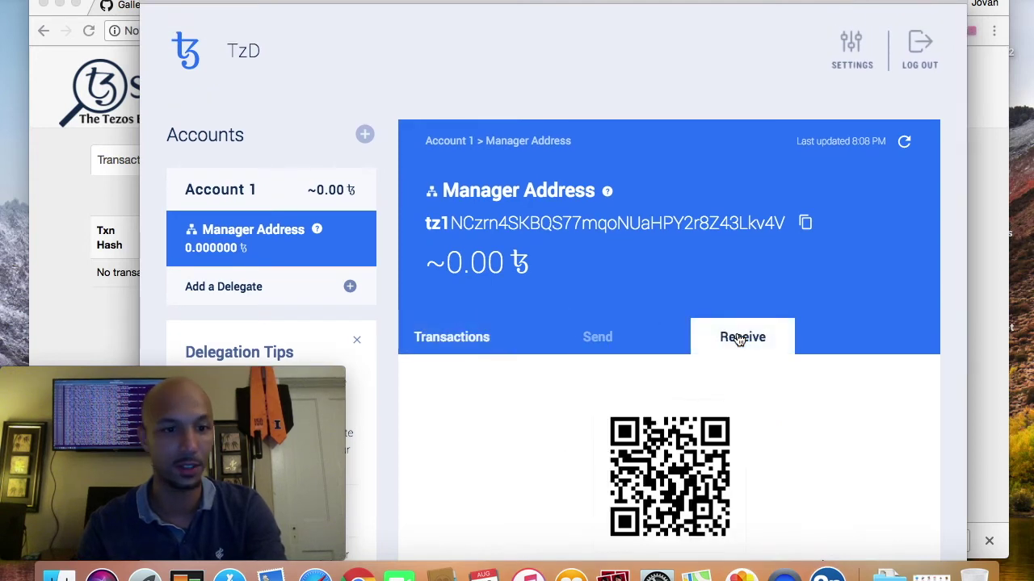
scroll(433, 404, down, 5)
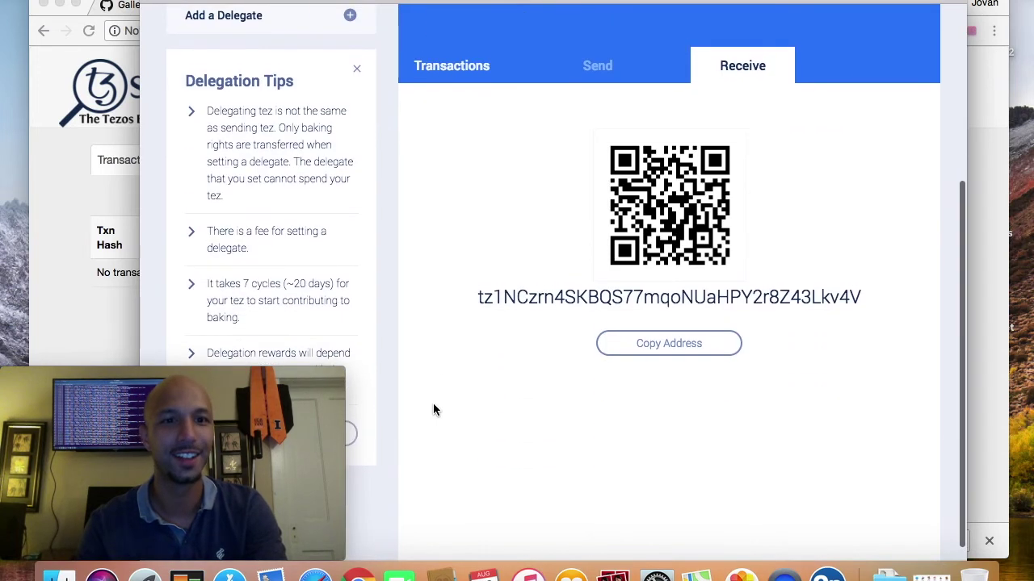
scroll(432, 410, down, 1)
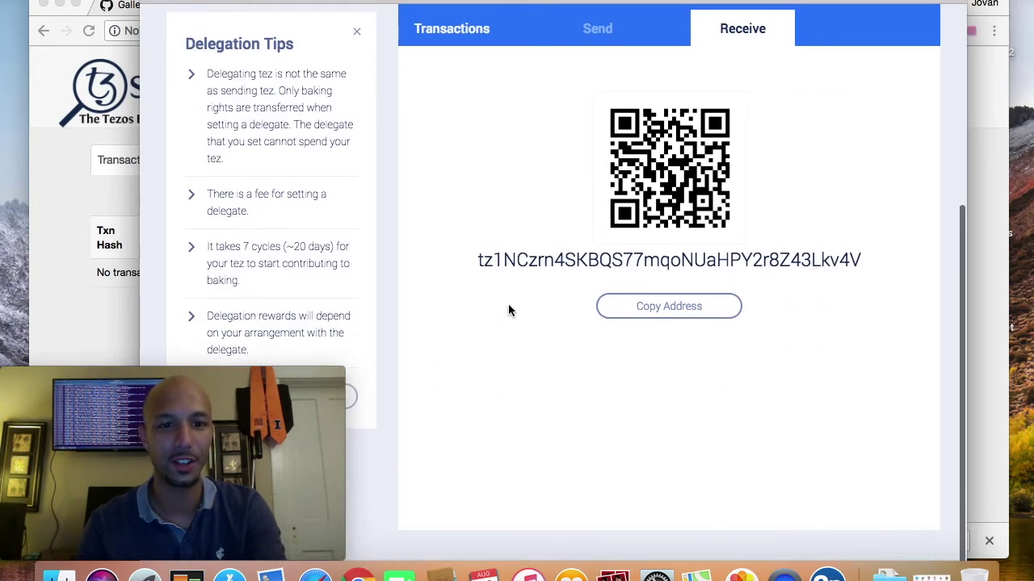
scroll(508, 304, up, 6)
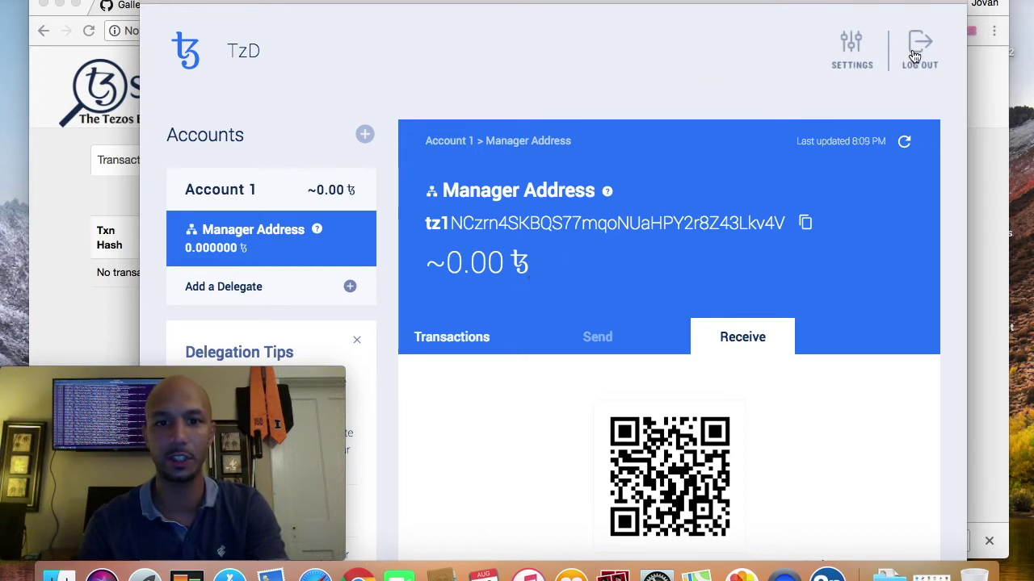
scroll(334, 303, down, 3)
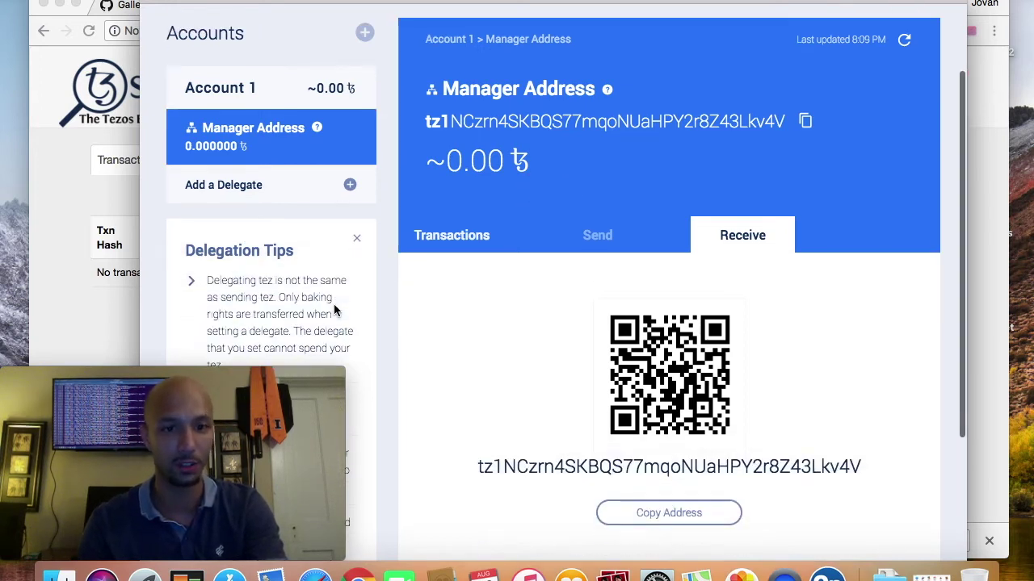
scroll(375, 320, up, 3)
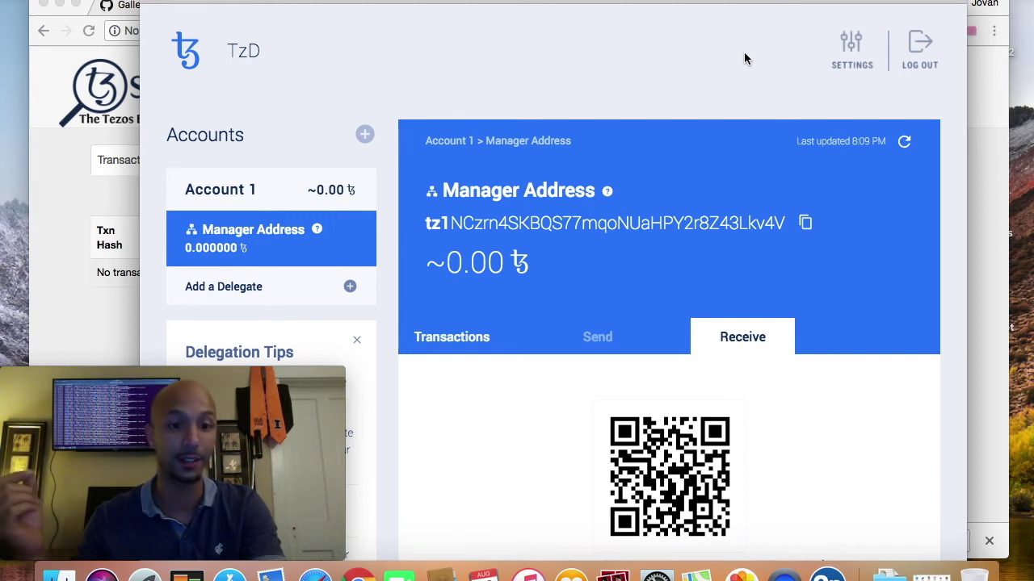
click(915, 46)
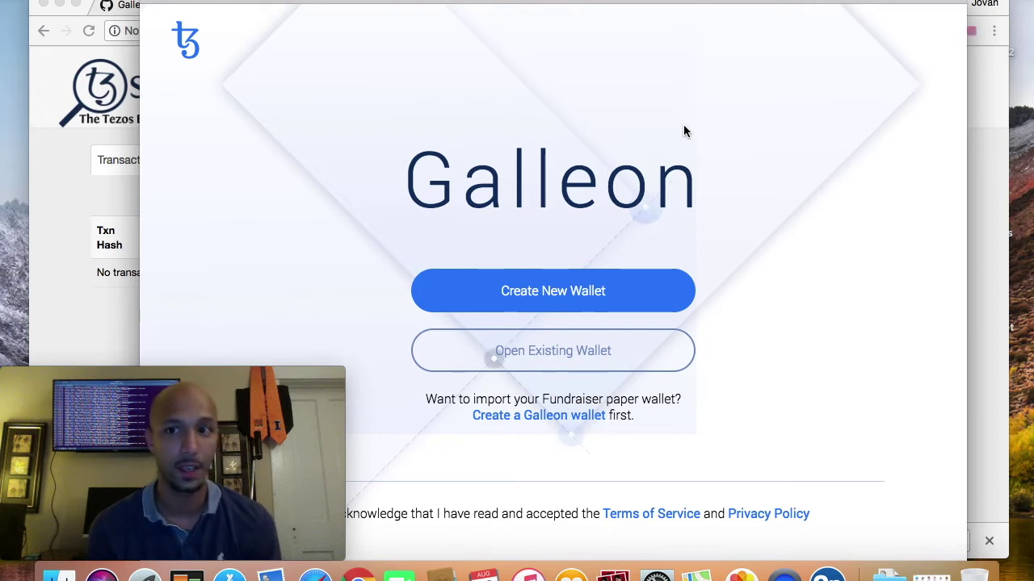
Step: Reveal the desktop with F11, restore the windows, and bring the TzScan account page forward
key(F11)
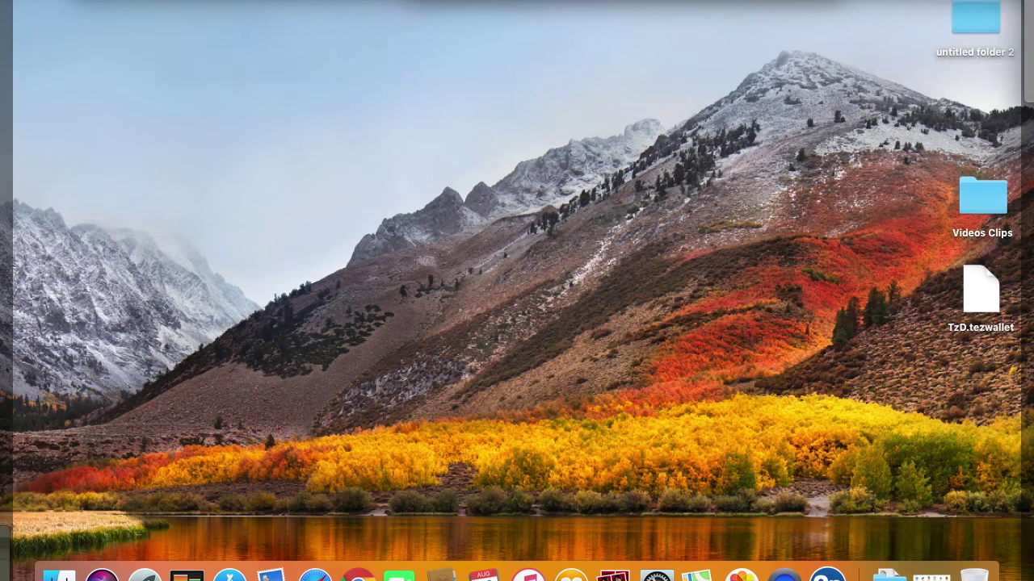
key(F11)
click(982, 120)
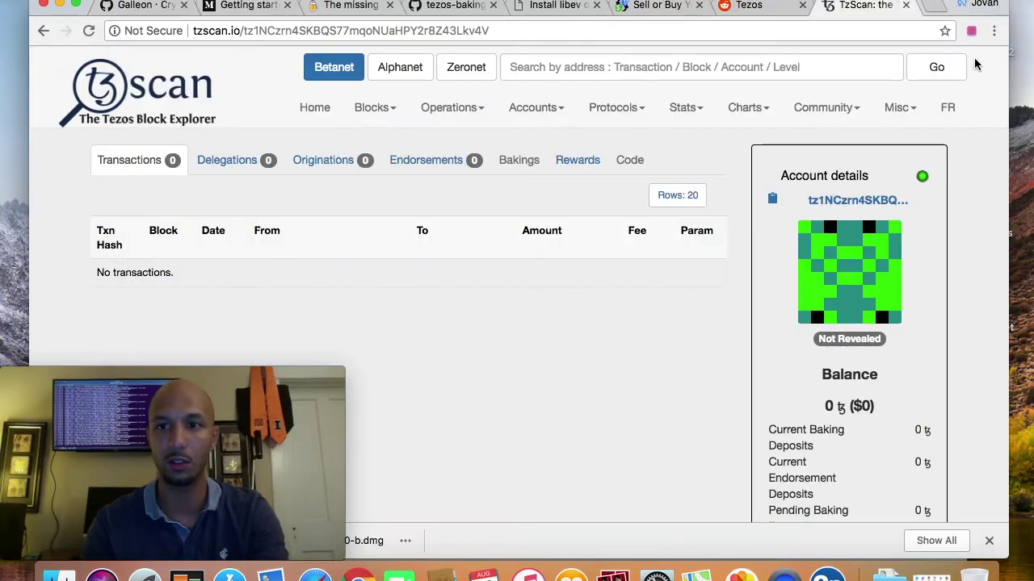
Step: Bring up the TezBox unlock screen, then return Galleon's start window to the front
click(971, 33)
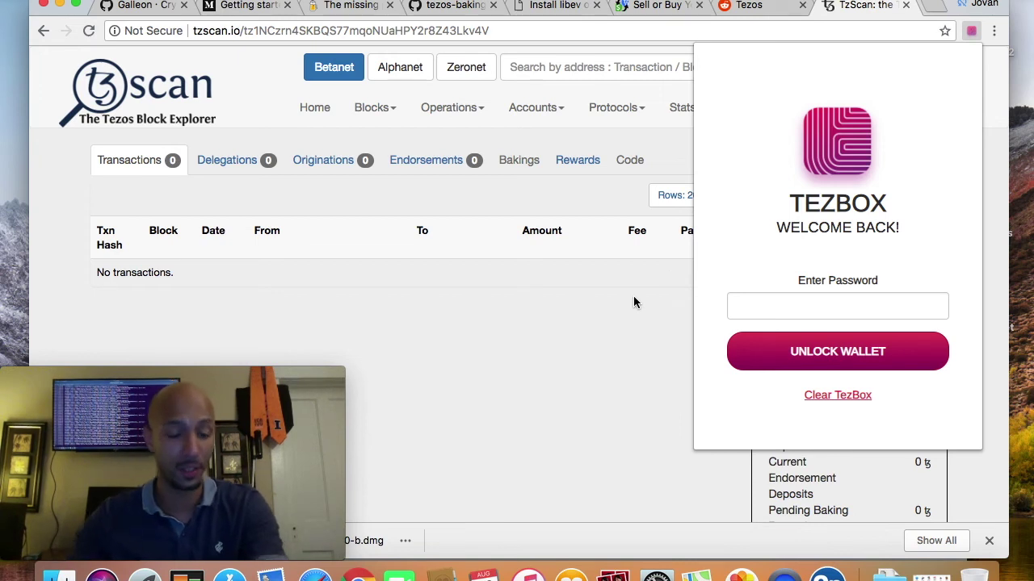
click(829, 575)
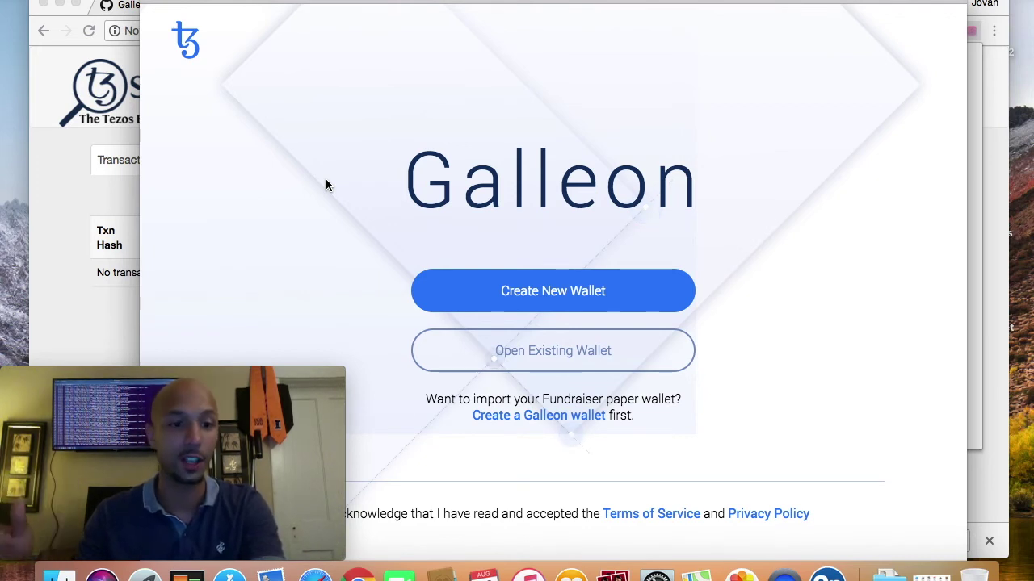
Step: Hide Galleon and read the r/tezos iBuyTezos.com testimonial post, then switch to the Medium article tab
key(super+Tab)
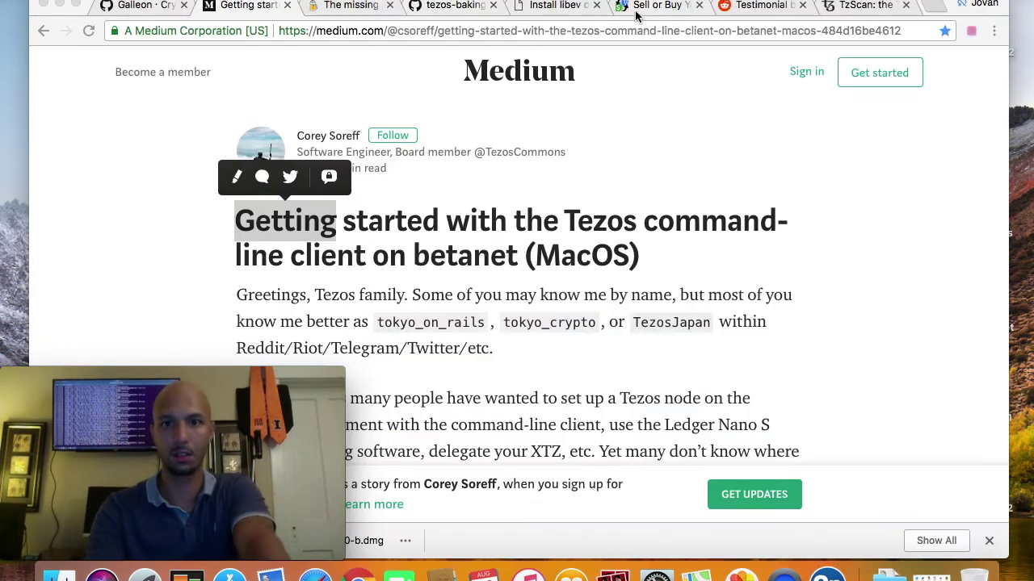
click(750, 9)
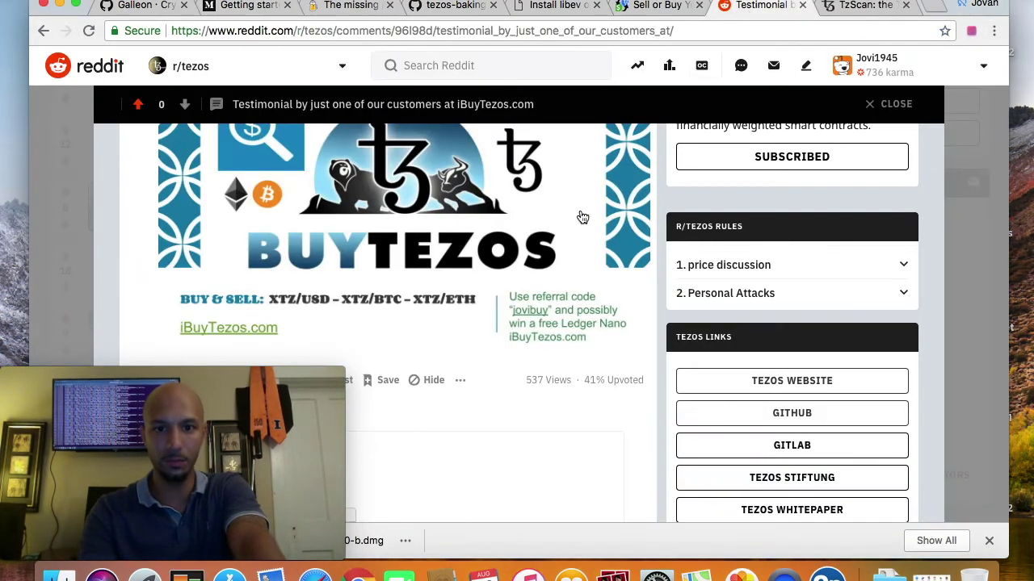
scroll(579, 218, up, 3)
scroll(578, 218, down, 2)
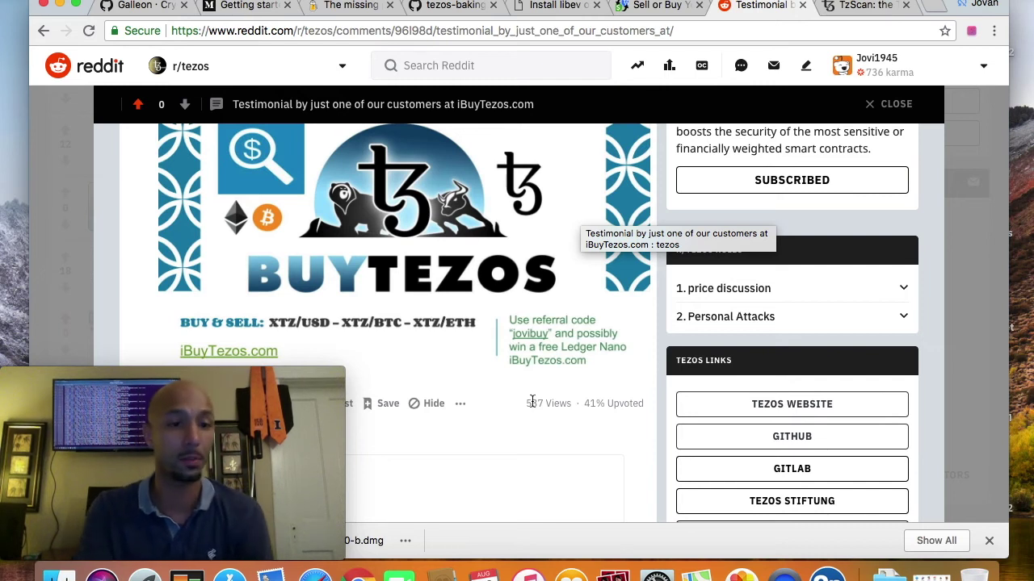
scroll(525, 421, down, 1)
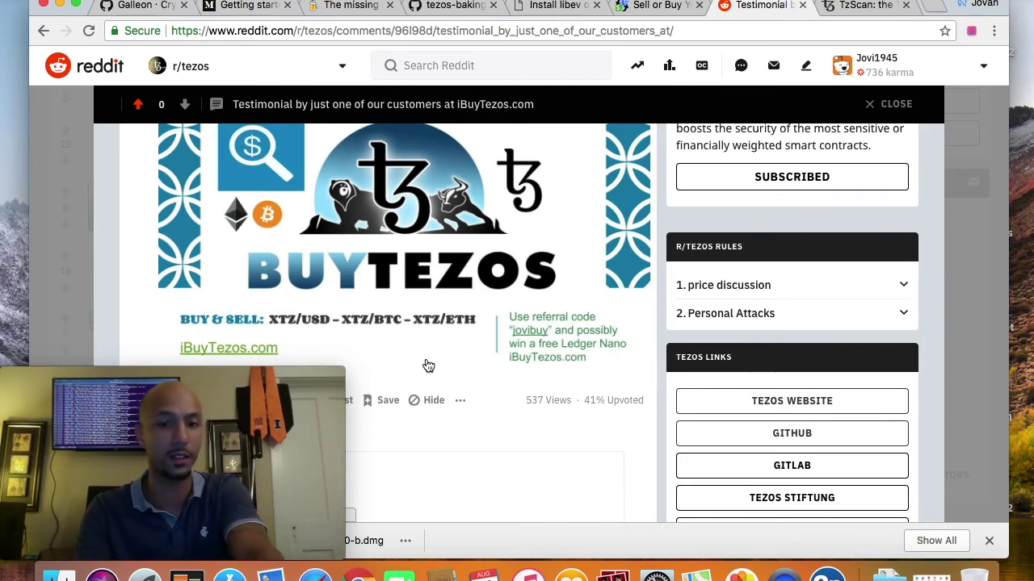
scroll(428, 366, up, 1)
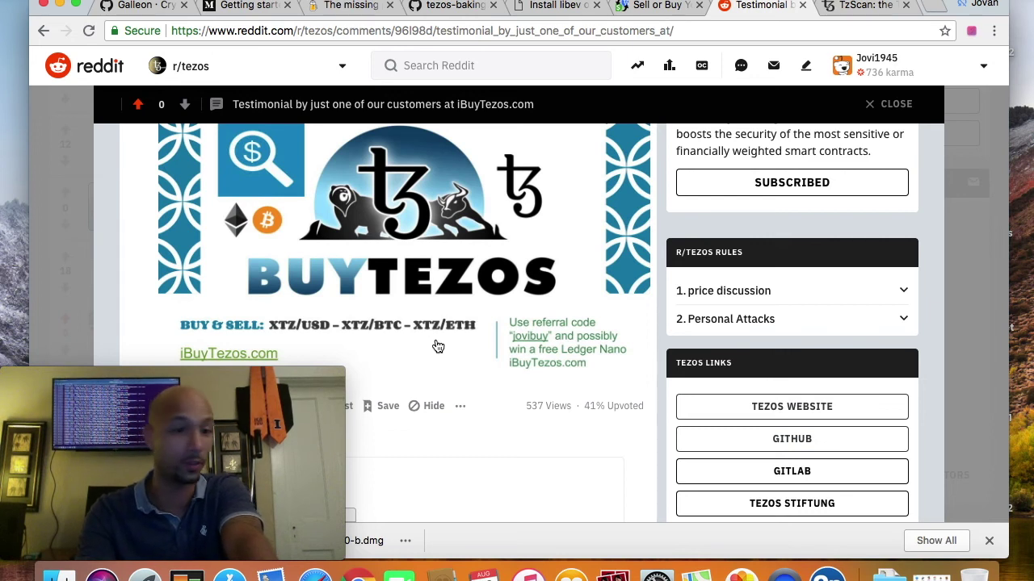
click(247, 8)
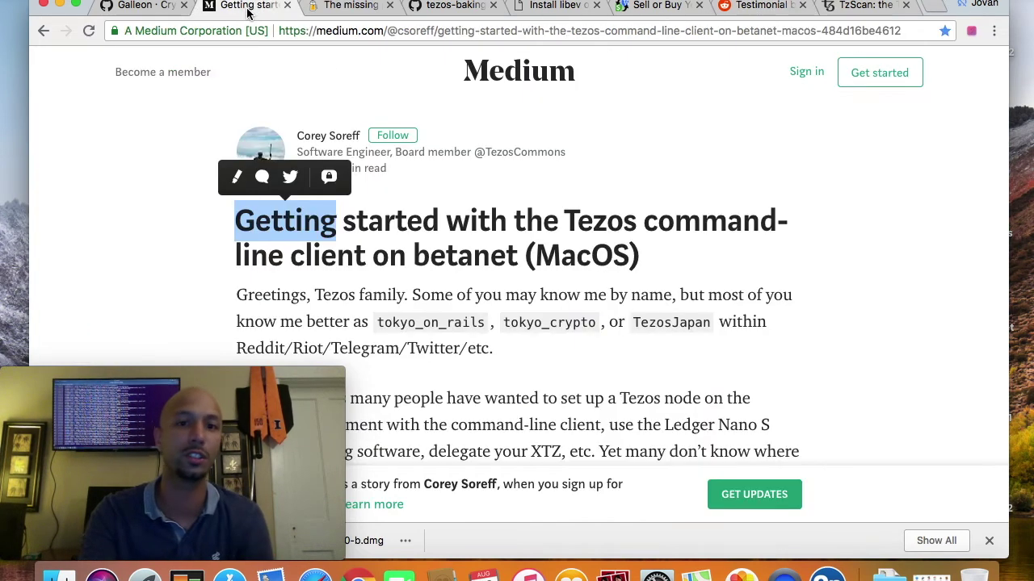
Step: Clear the stray text selection on the 'Getting started with the Tezos command-line client' article title
click(633, 184)
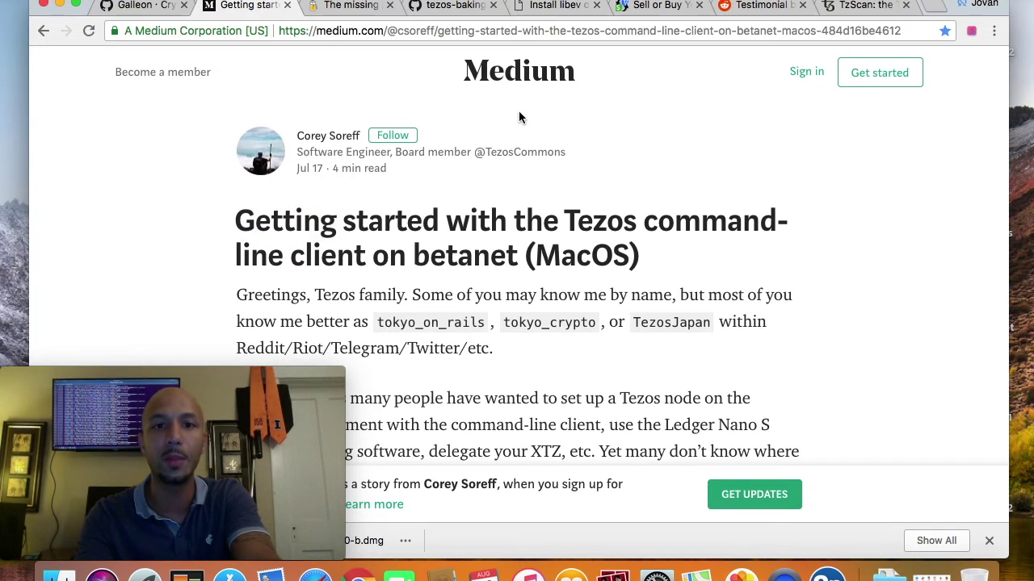
mouse_move(342, 152)
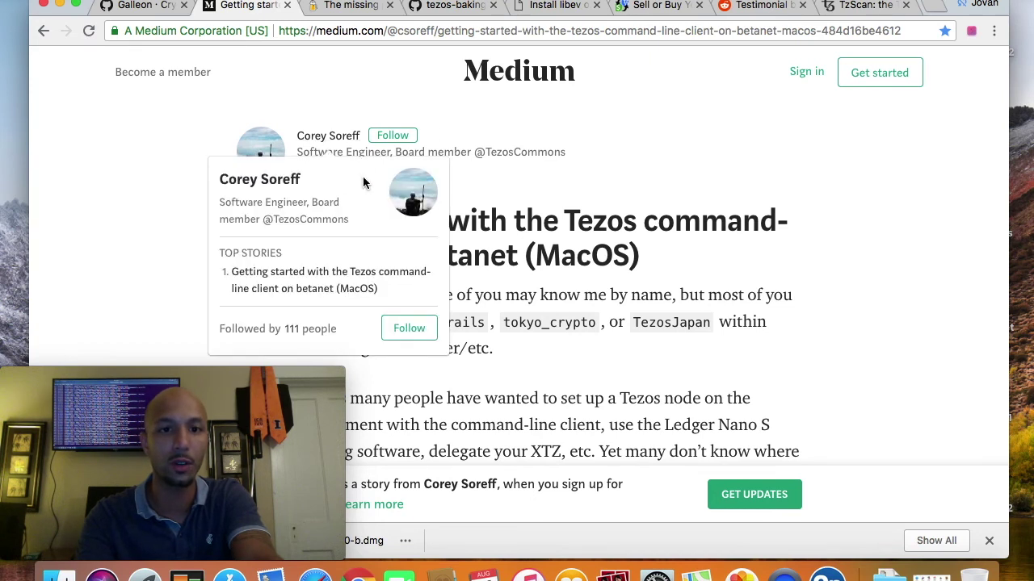